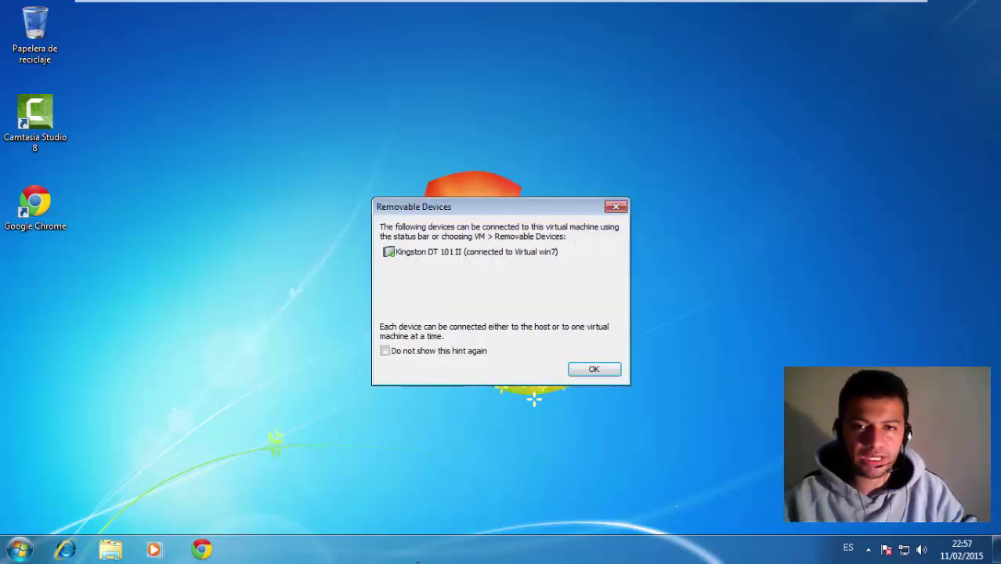
Dismiss the removable-device hint and copy the Sony Vegas Pro 11 folder from the XD (E:) drive to the desktop
click(593, 372)
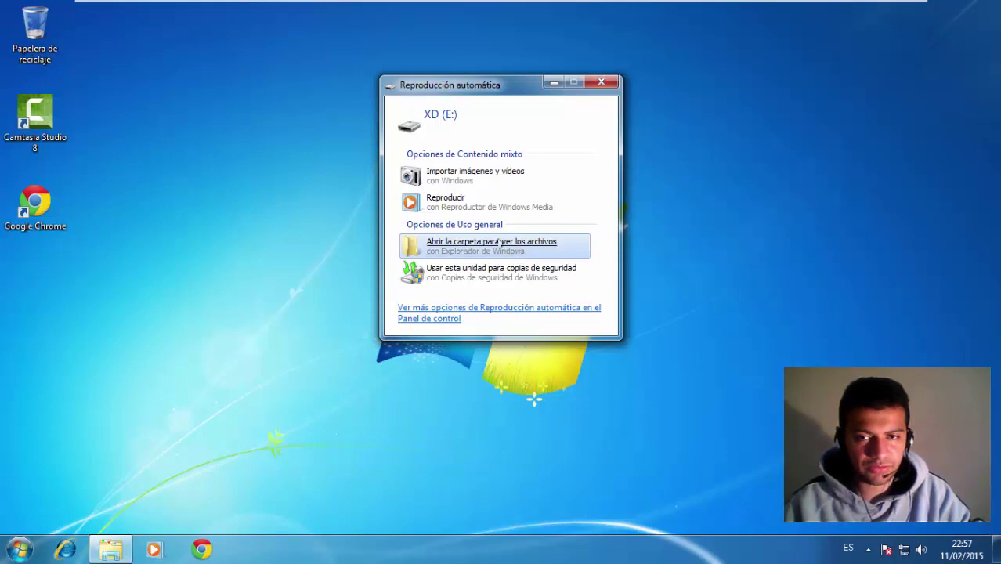
key(Escape)
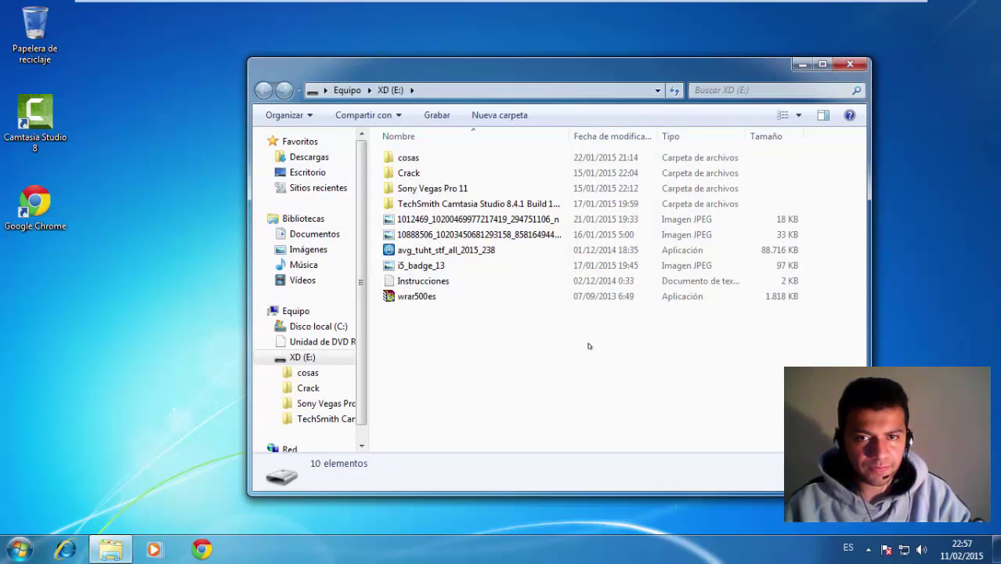
click(452, 186)
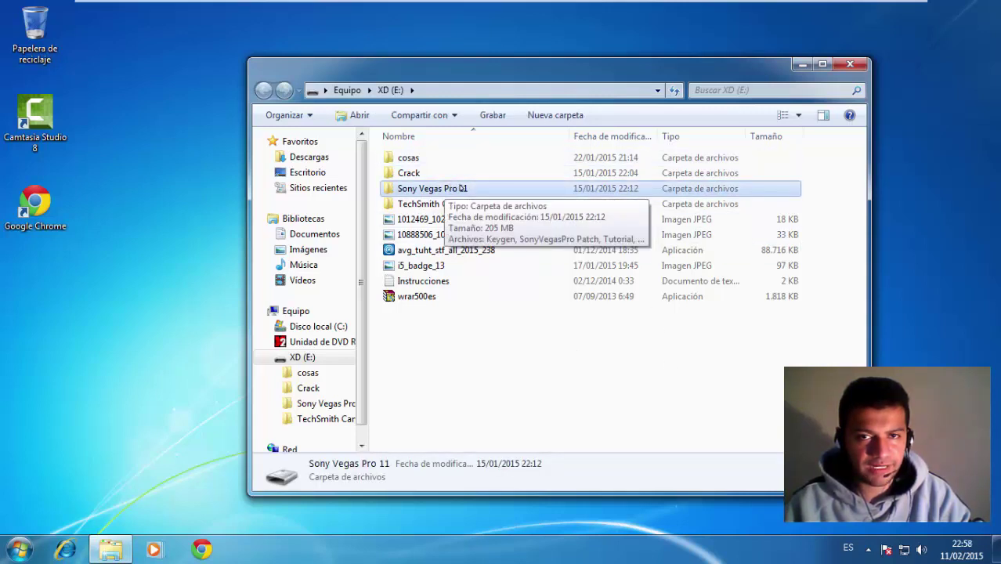
drag(462, 189, 78, 325)
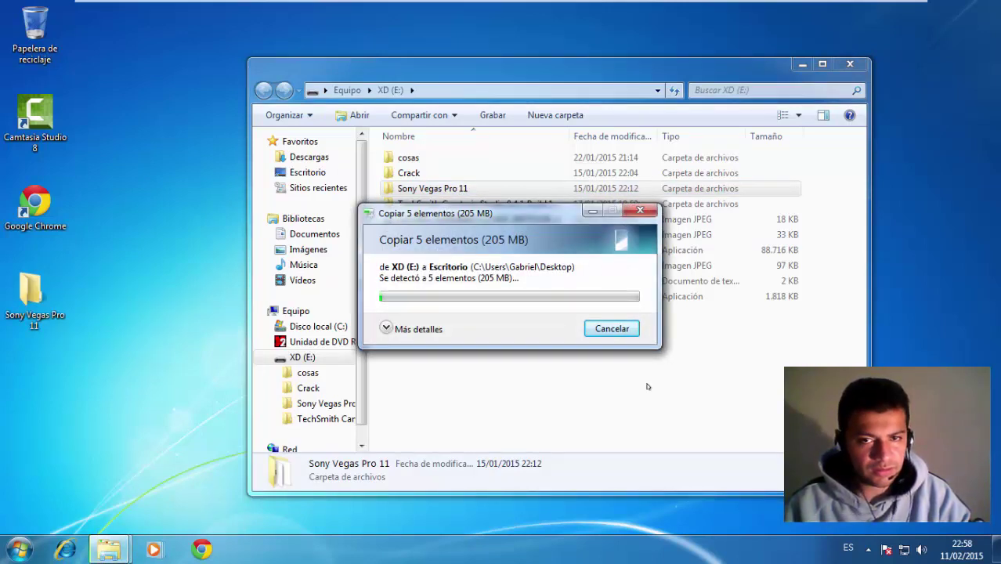
drag(513, 220, 829, 57)
click(849, 64)
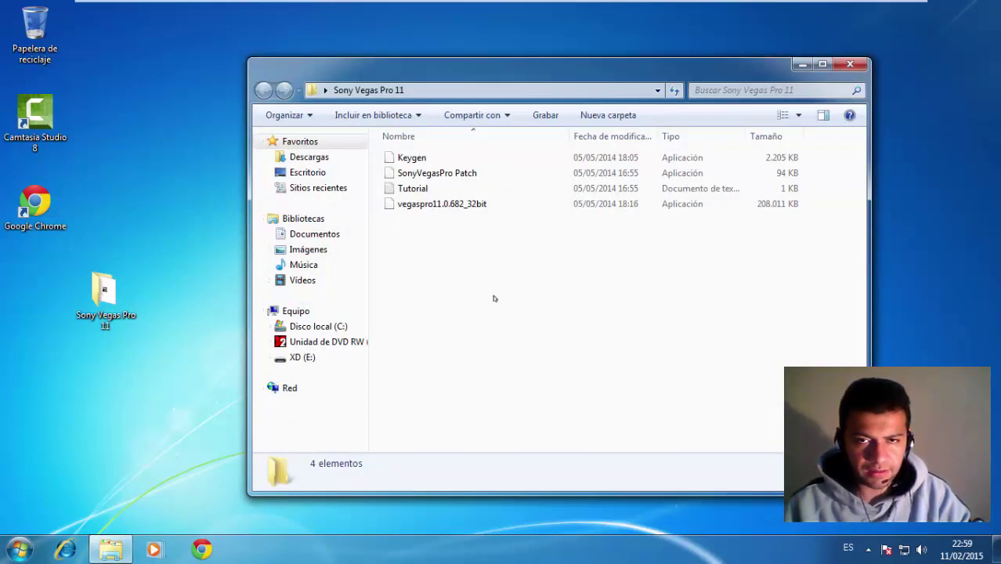
Read the installation notes in the Tutorial text file of the Sony Vegas Pro 11 folder, then close it
double_click(414, 190)
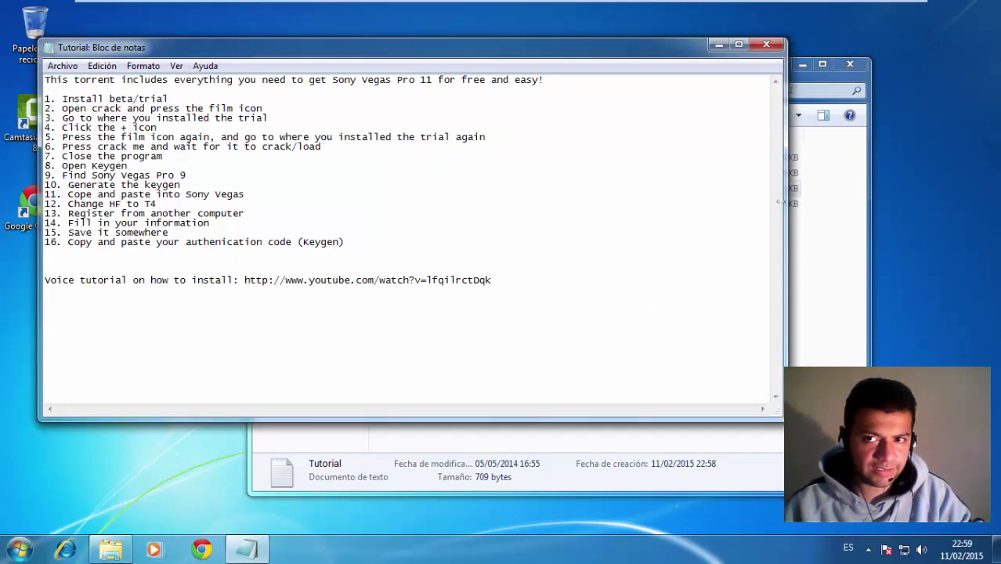
drag(780, 202, 649, 209)
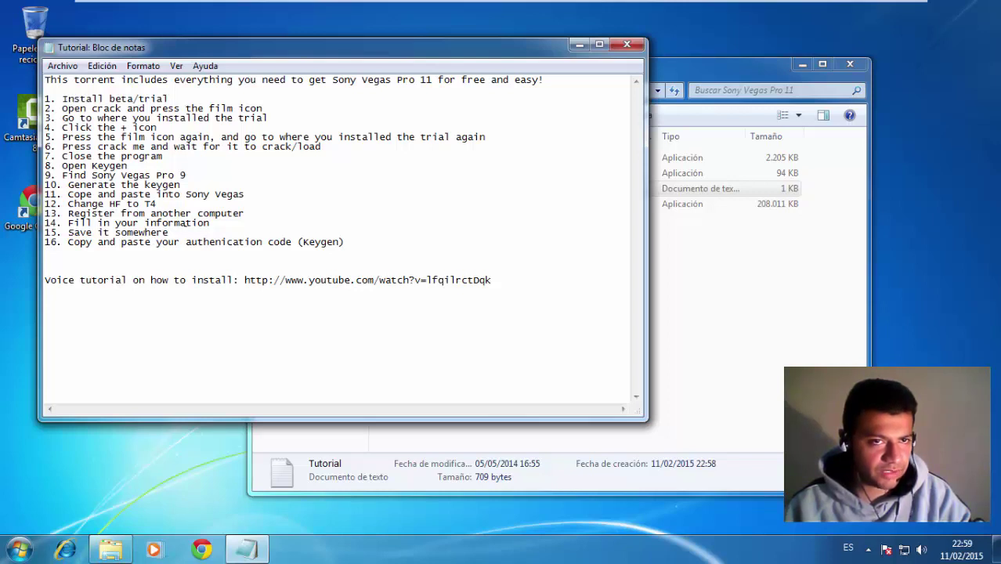
click(626, 45)
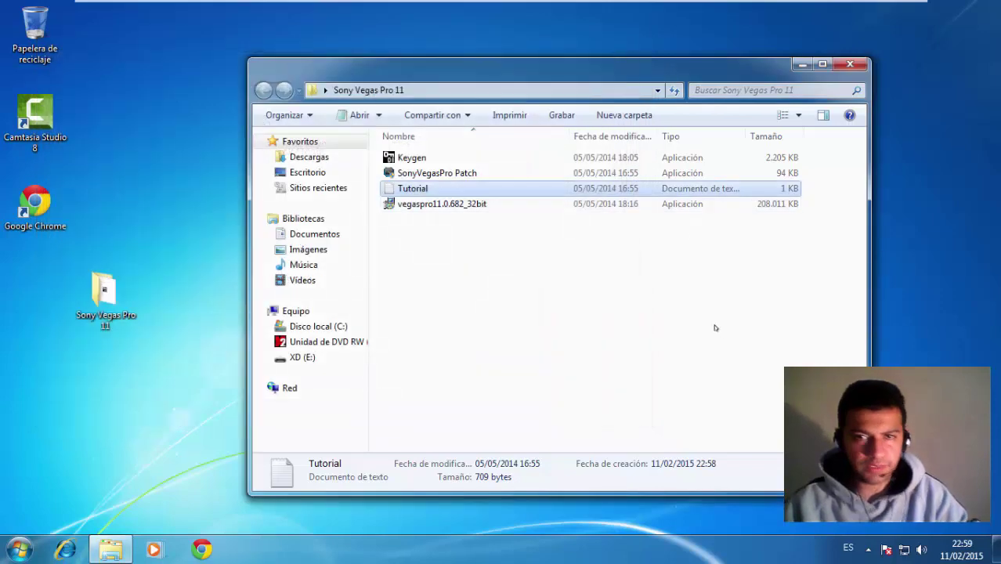
click(714, 327)
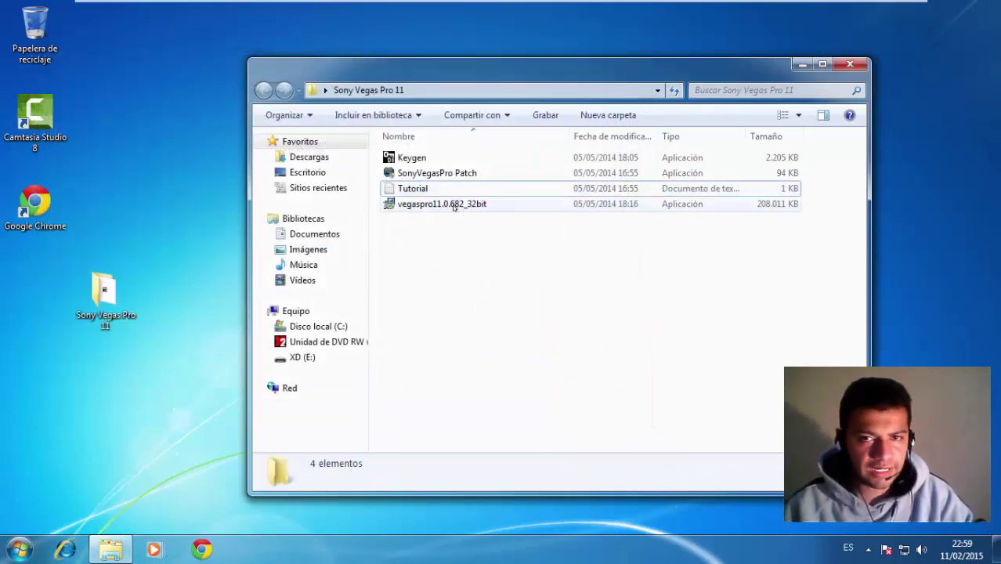
Run the vegaspro11.0.682_32bit installer with permission to make changes, in Spanish, choosing to install the current version
double_click(455, 204)
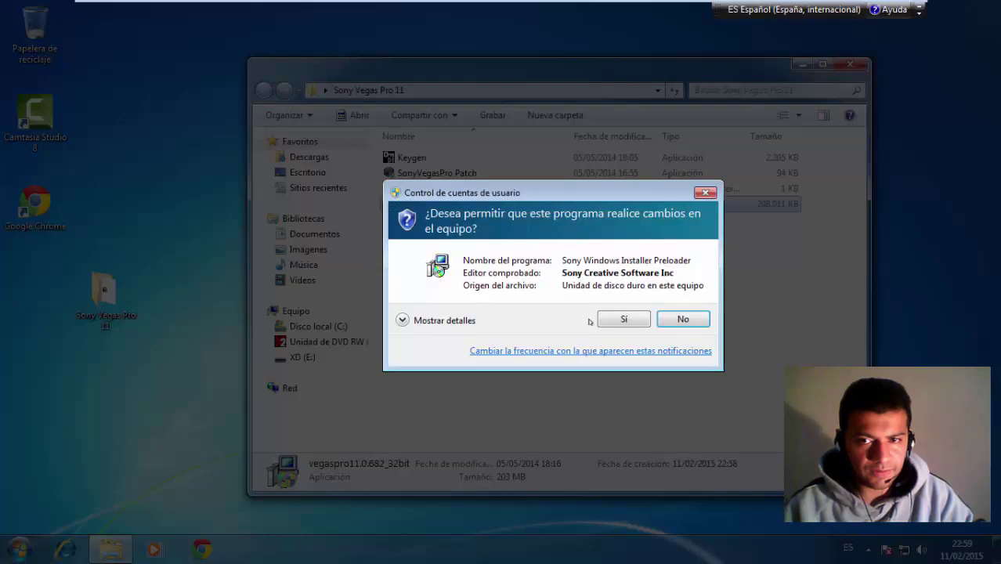
click(622, 320)
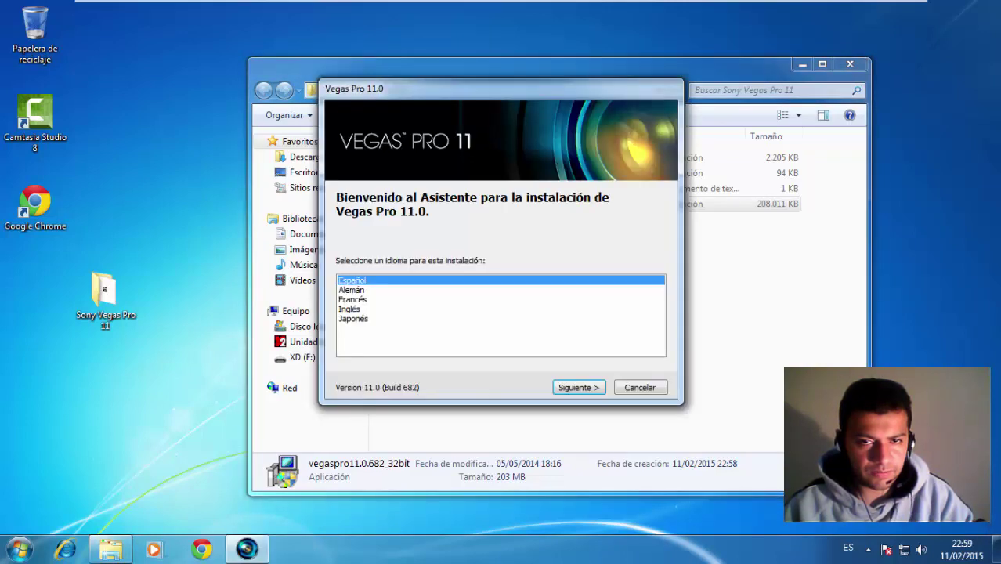
click(573, 388)
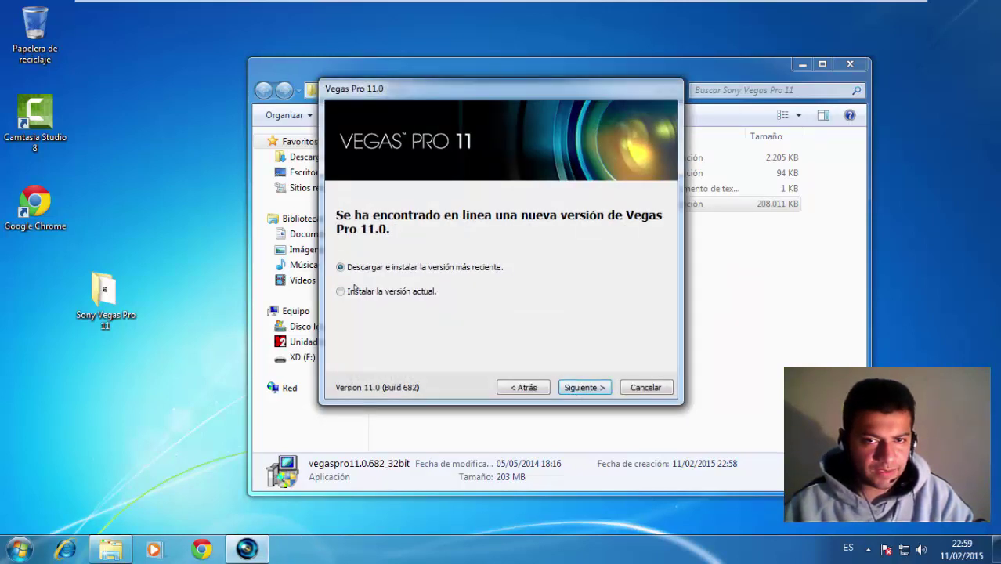
click(349, 290)
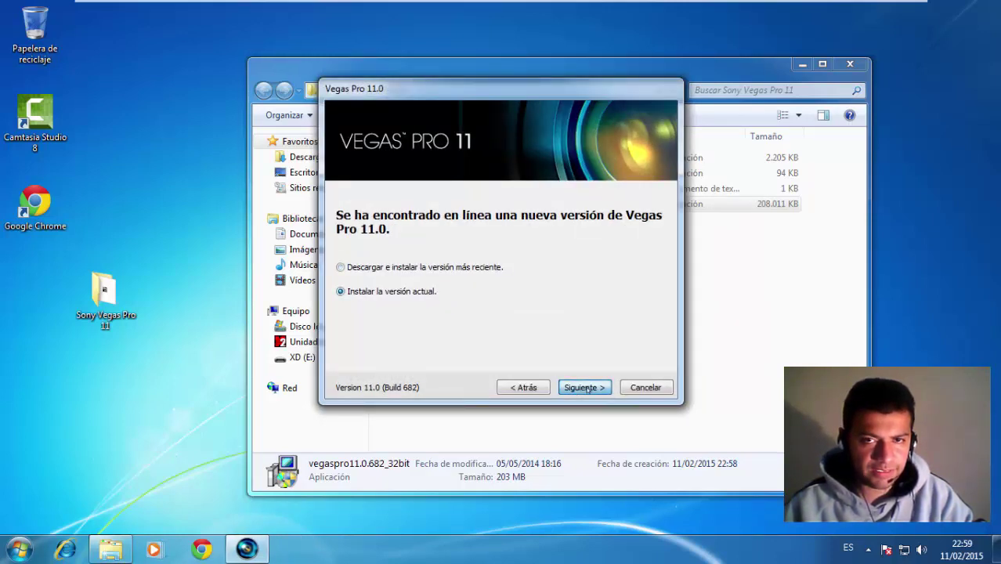
click(585, 388)
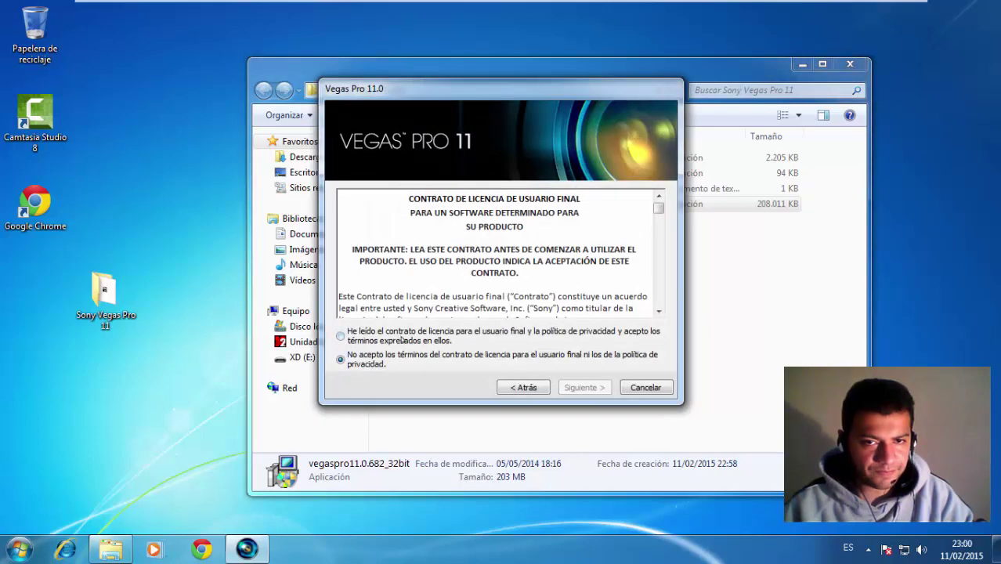
Accept the licence agreement, enable the desktop shortcut, and install Vegas Pro 11.0 in the default folder
click(340, 335)
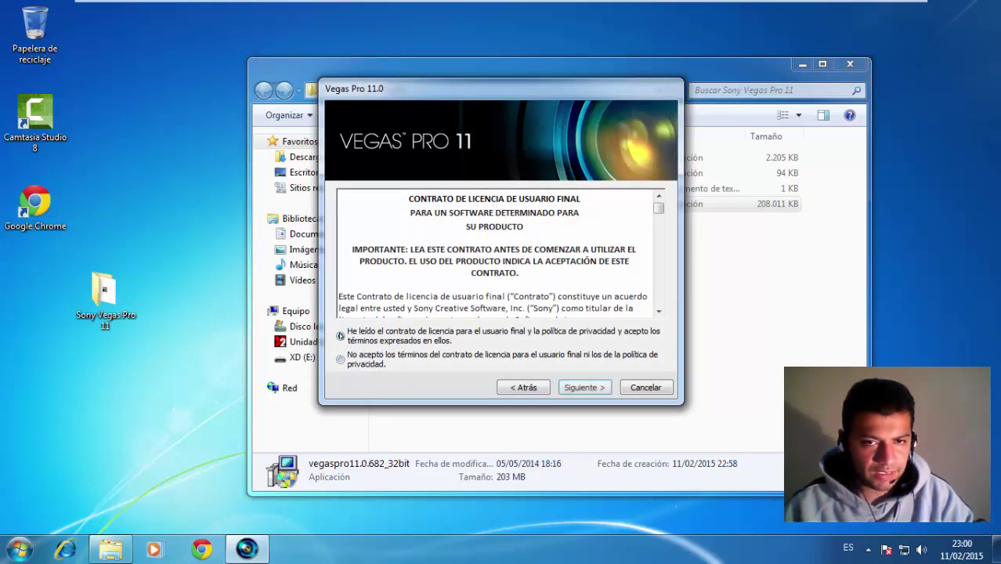
click(585, 387)
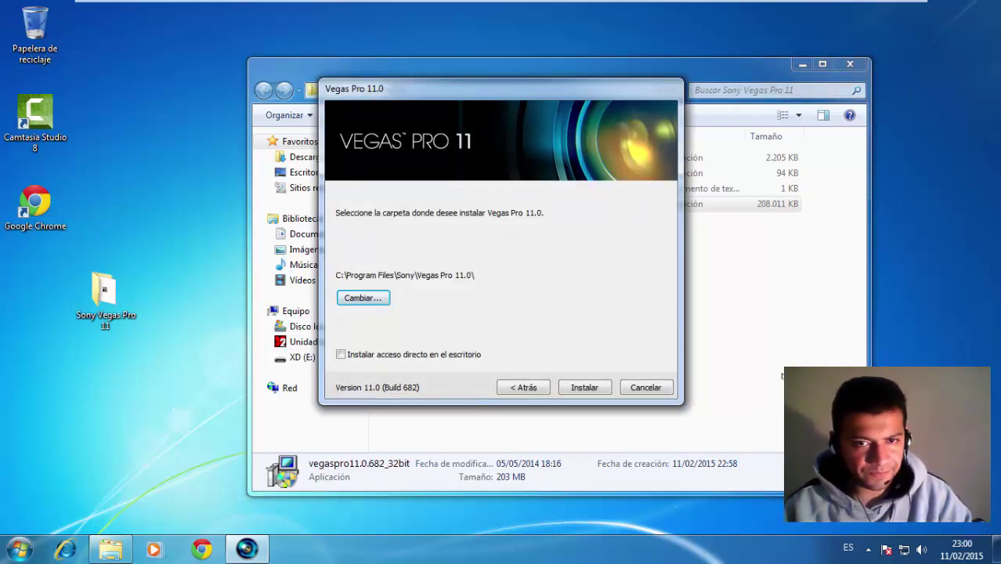
click(341, 355)
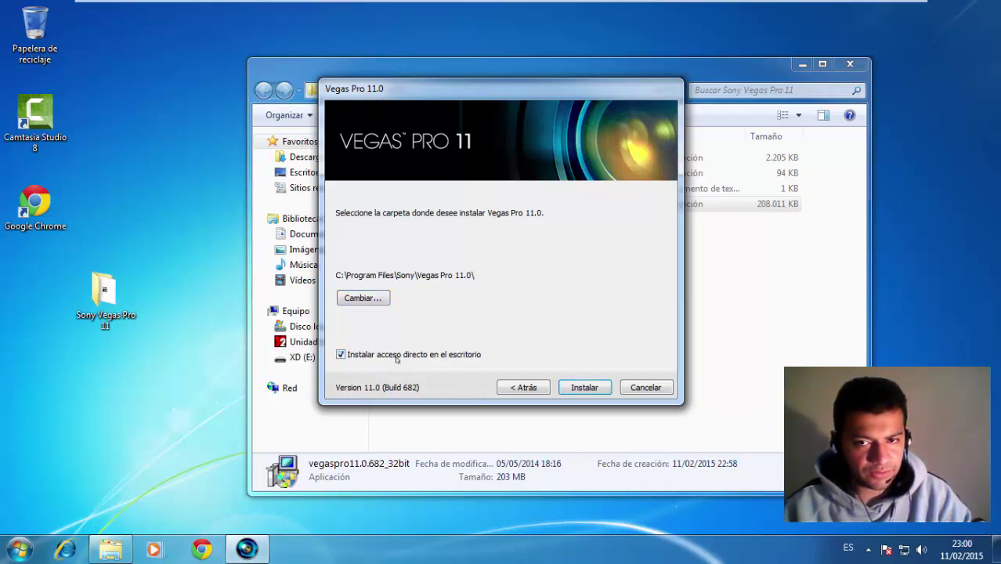
click(585, 388)
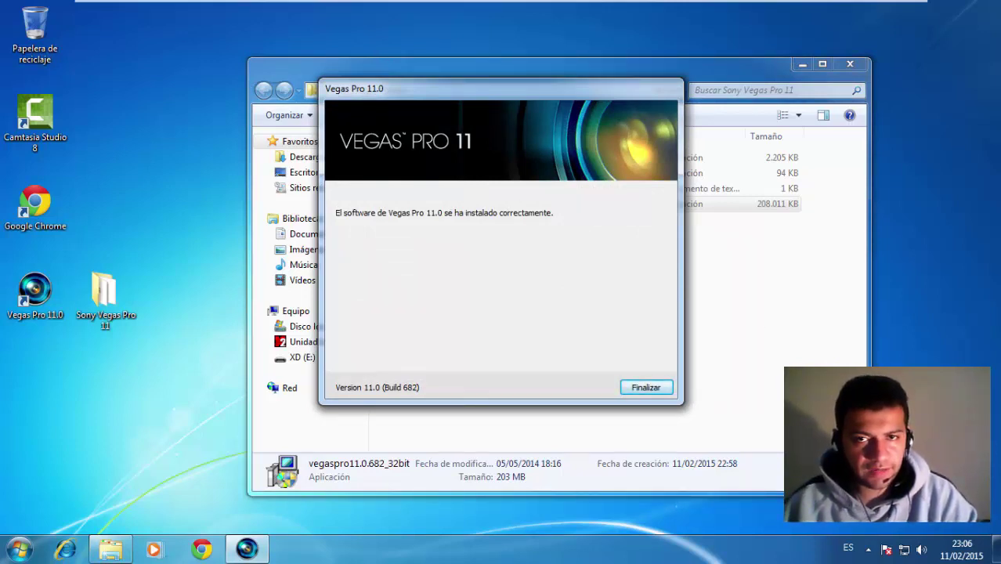
click(645, 387)
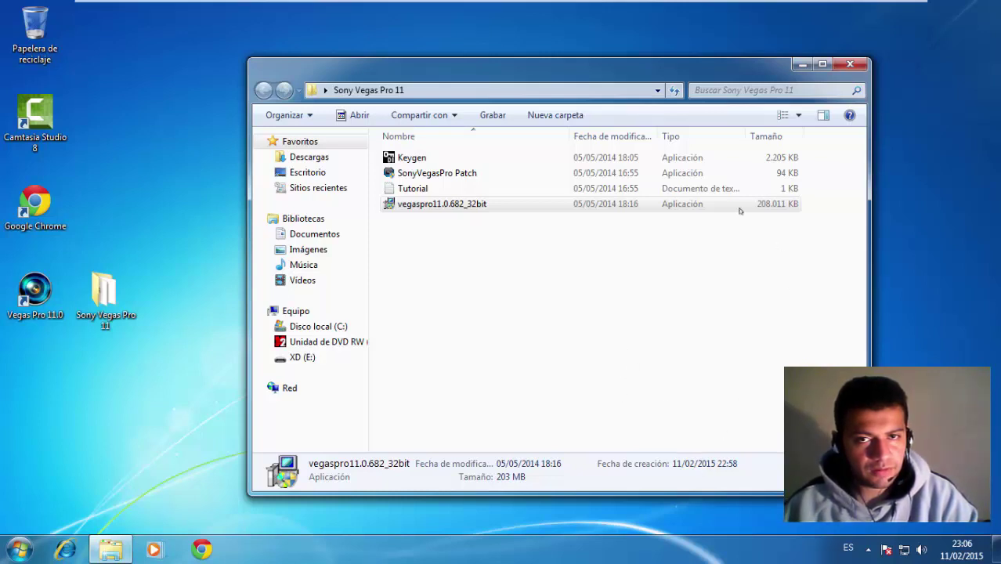
Run SonyVegasPro Patch with permission to make changes and set its target folder to C:\Program Files\Sony\Vegas Pro 11.0
click(485, 174)
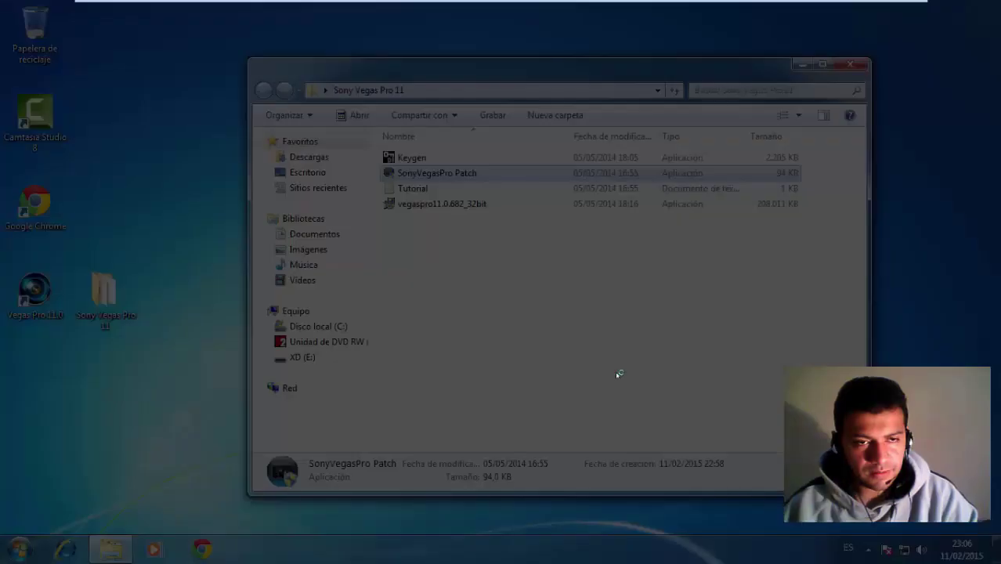
click(624, 319)
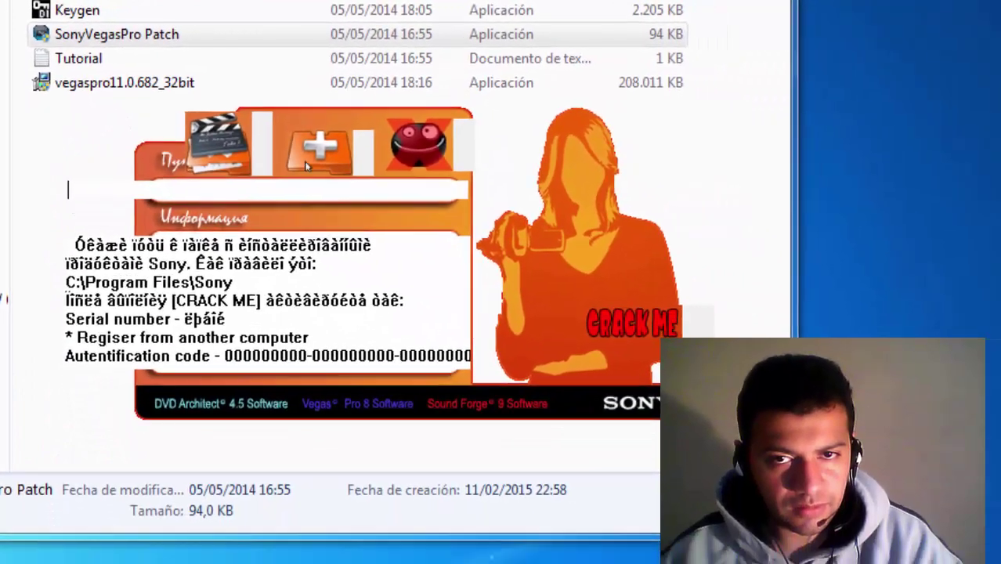
click(216, 151)
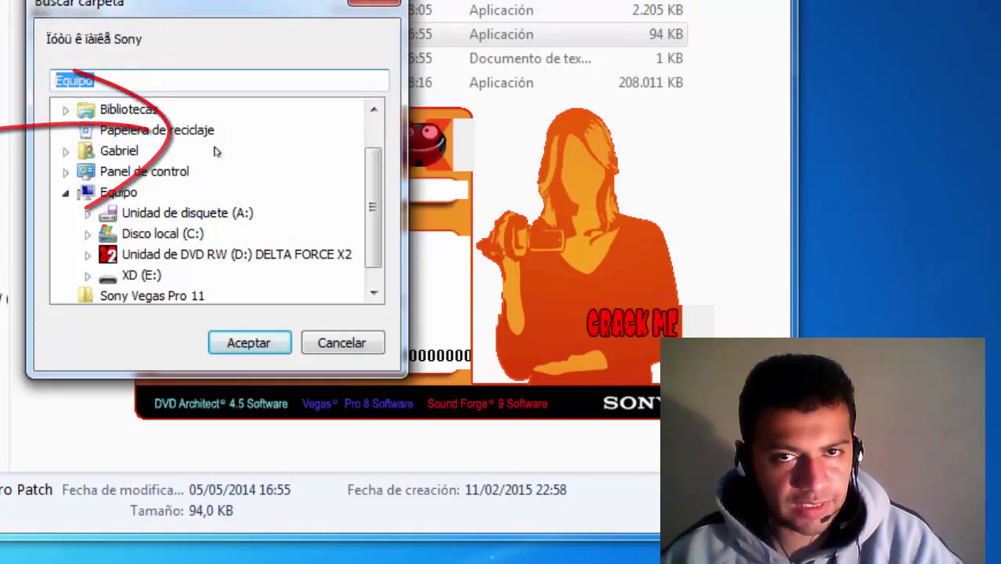
click(86, 233)
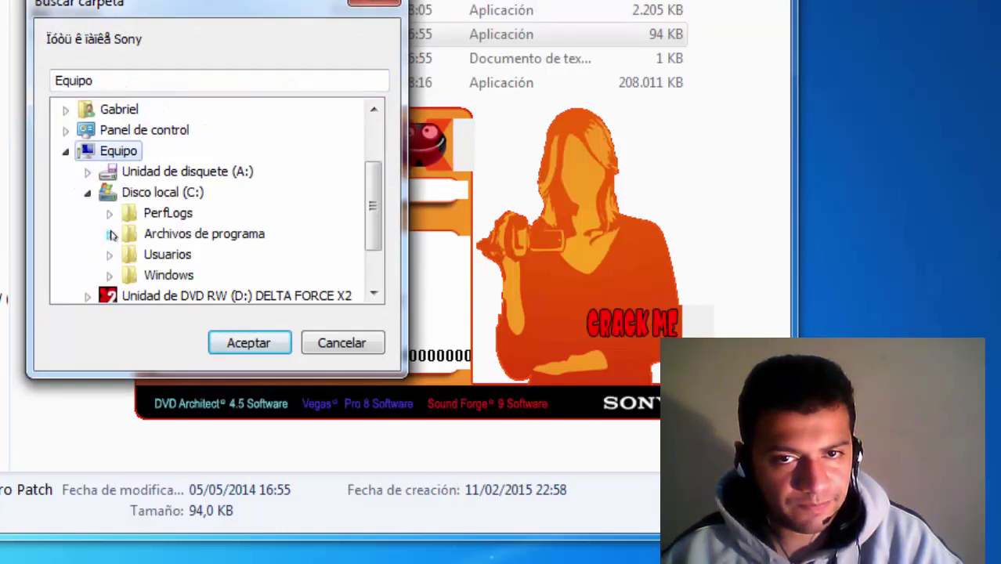
click(109, 234)
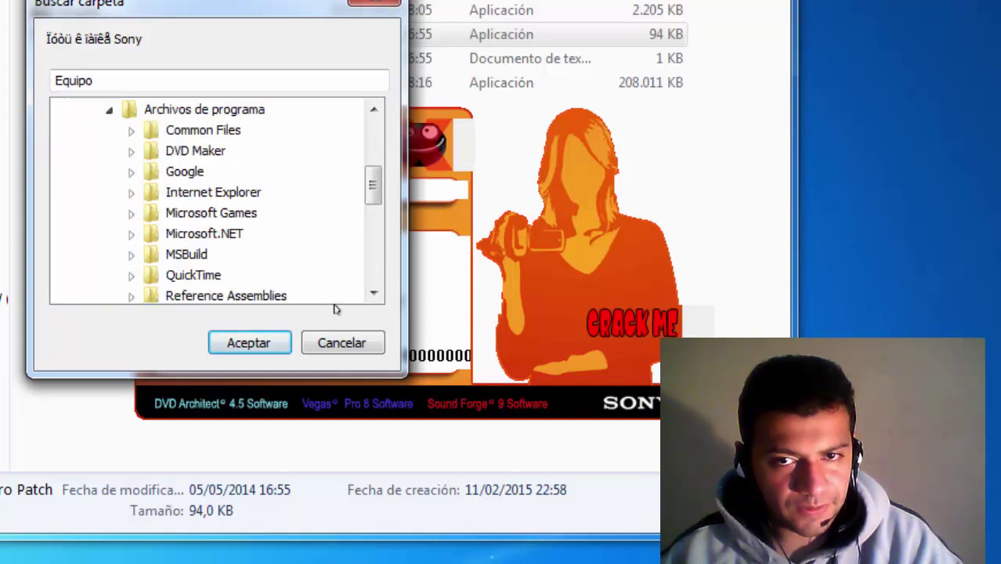
drag(373, 196, 373, 228)
click(130, 151)
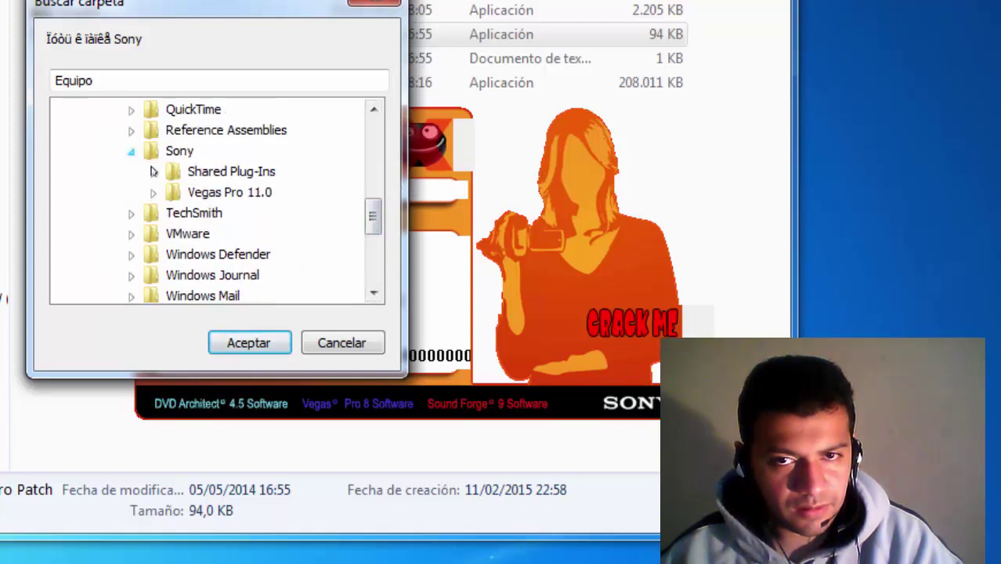
click(179, 197)
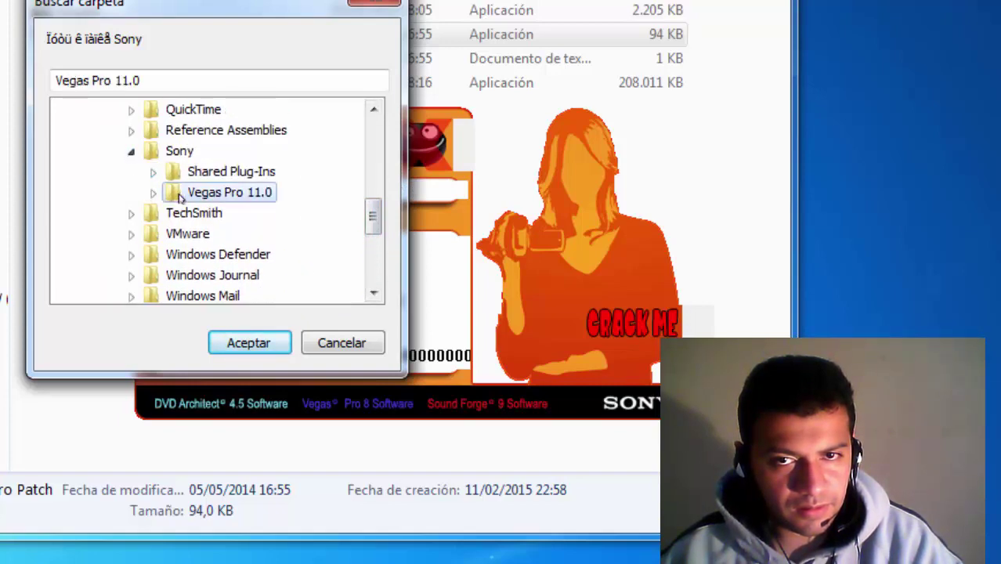
click(249, 343)
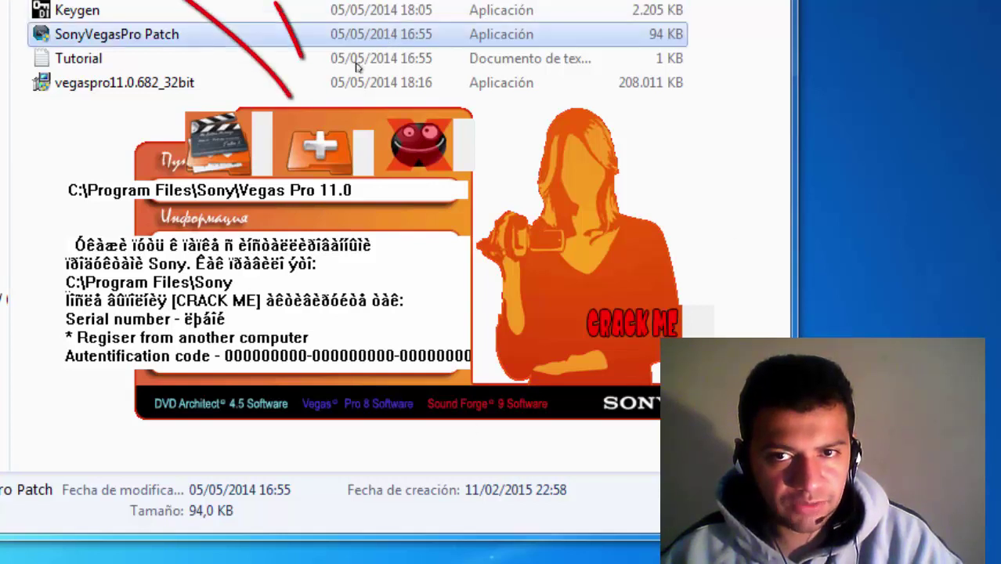
Add the Vegas Pro 11.0 folder to the patch list, run the CRACK ME operation, and close the patch program
click(313, 151)
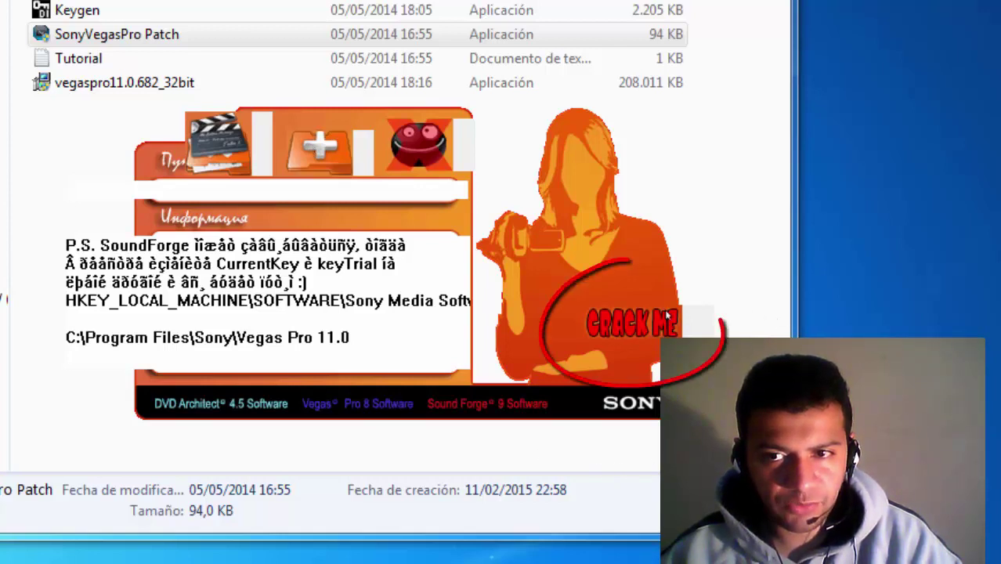
click(625, 321)
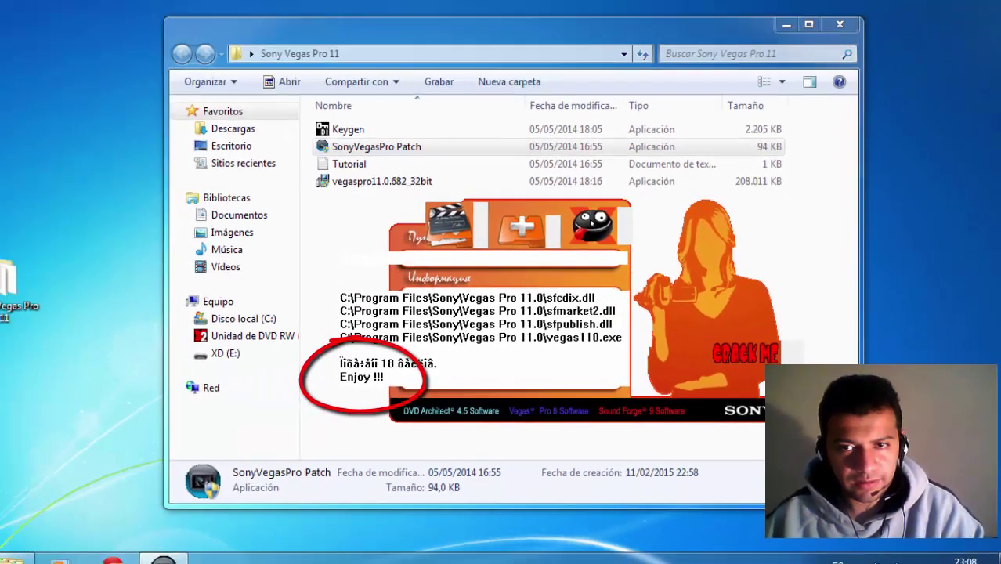
click(481, 177)
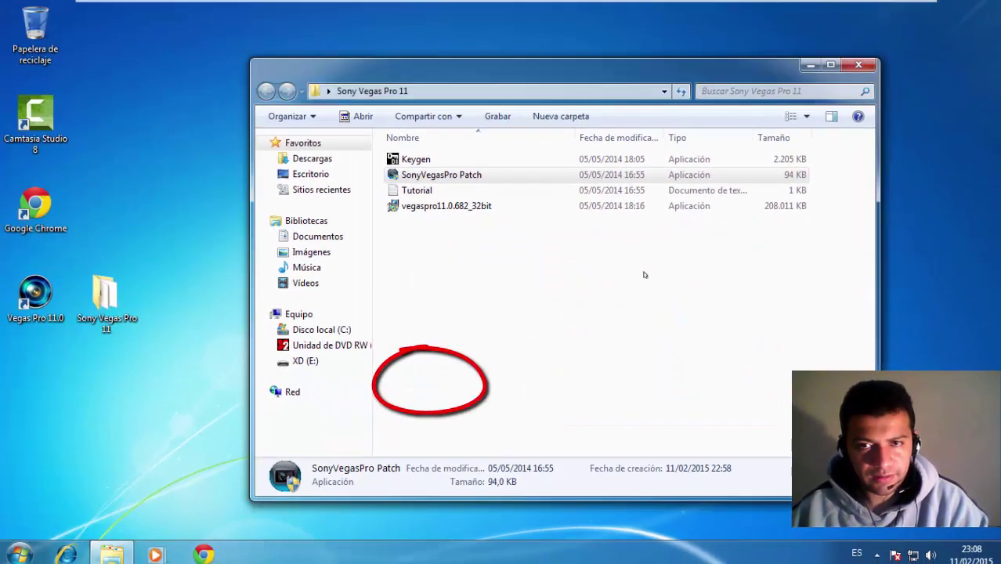
Launch Vegas Pro 11.0, allow its registration program to make changes, and place the serial number window beside the Sony Vegas Pro 11 folder
drag(495, 69, 692, 75)
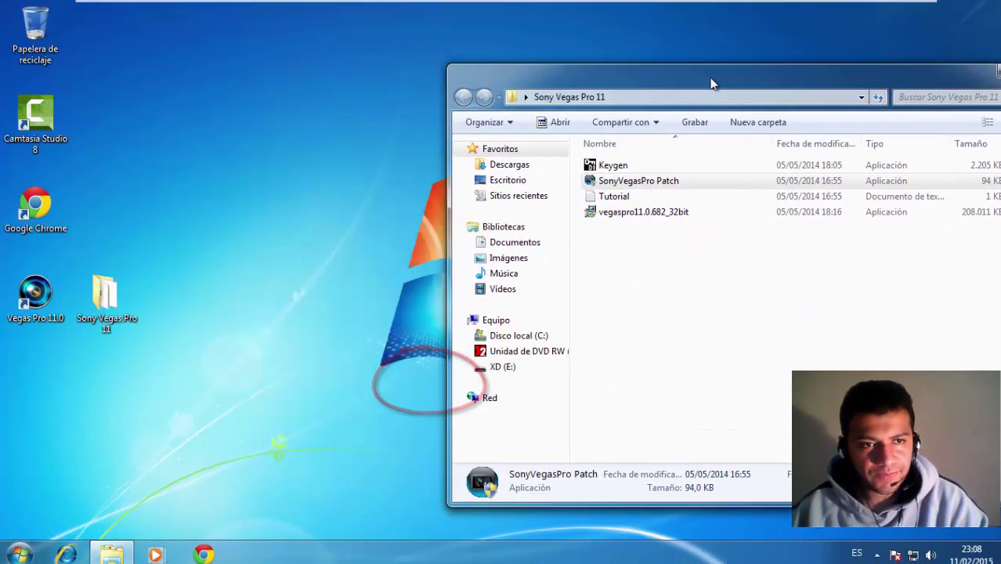
click(608, 166)
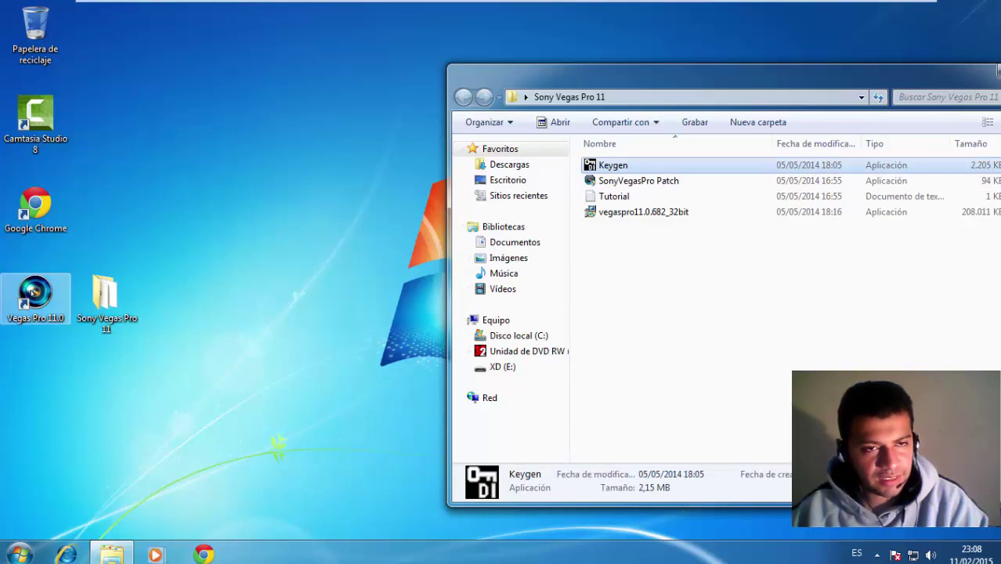
double_click(32, 293)
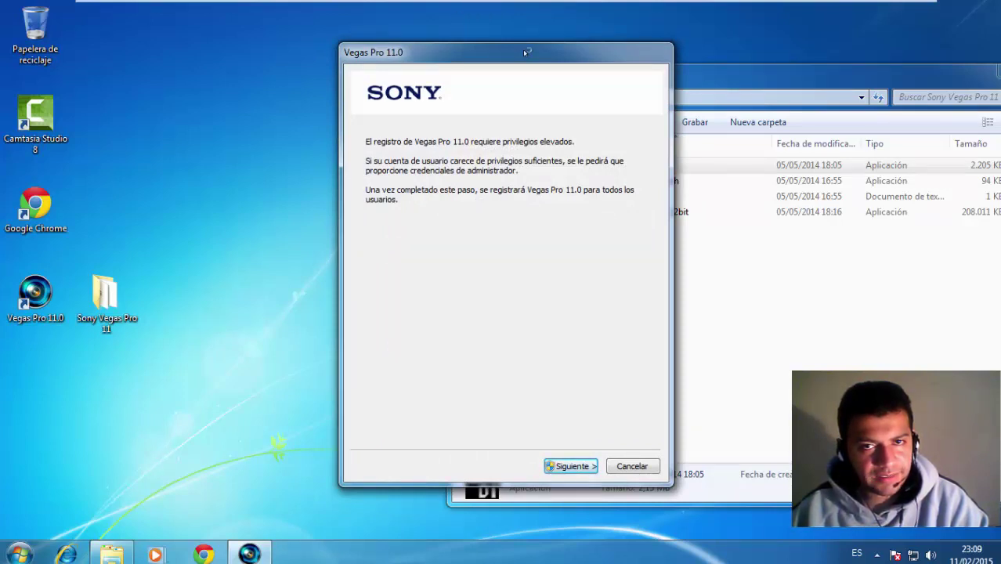
drag(525, 55, 259, 58)
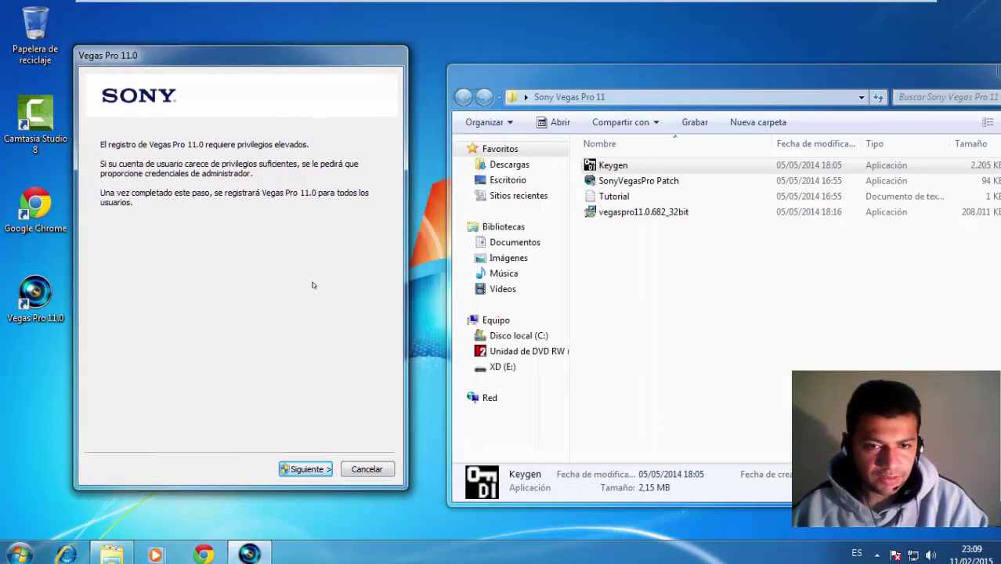
click(284, 469)
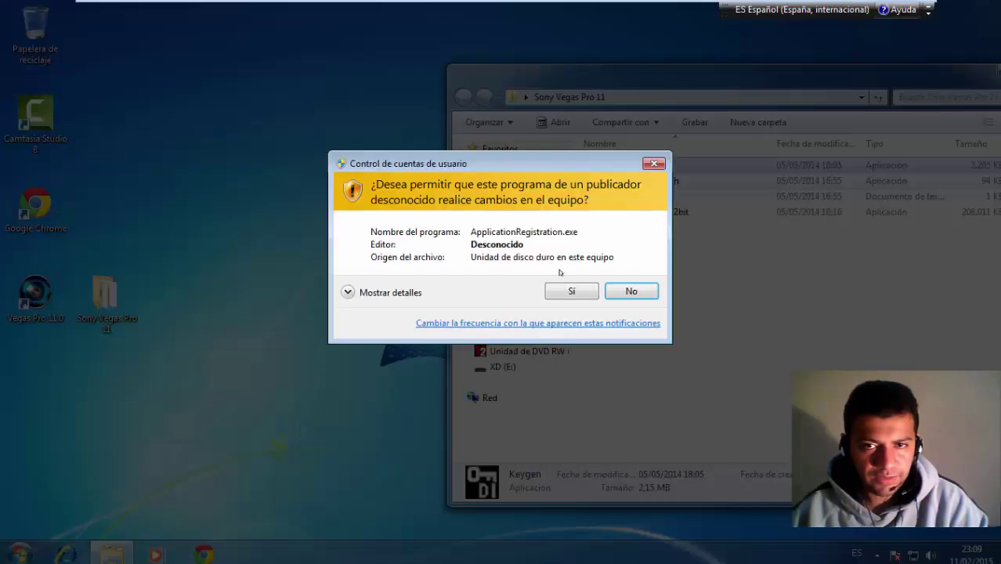
click(560, 290)
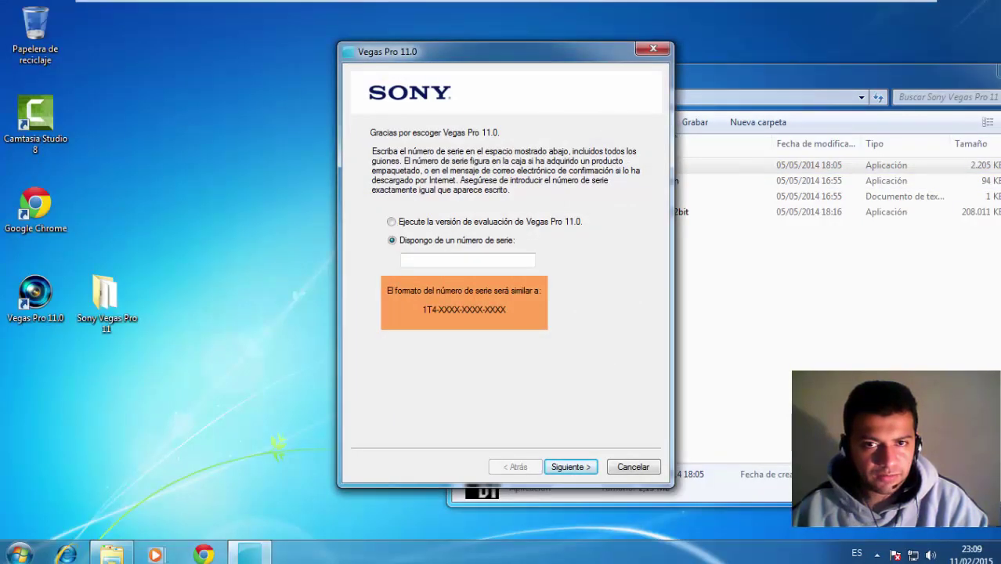
drag(537, 51, 278, 51)
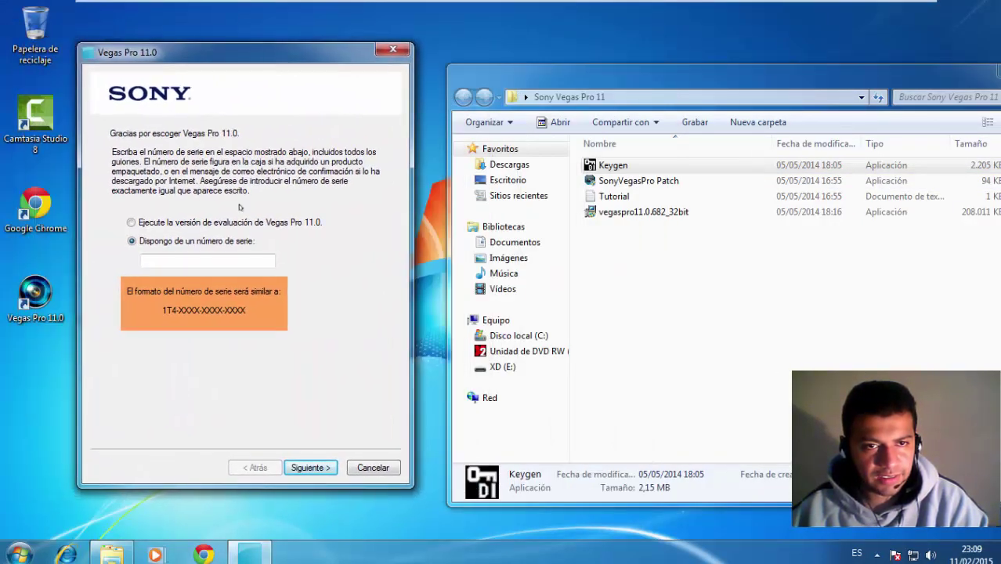
Run Keygen from the Sony Vegas Pro 11 folder, continue past its introduction, place it beside the registration window, and minimize the folder
click(616, 166)
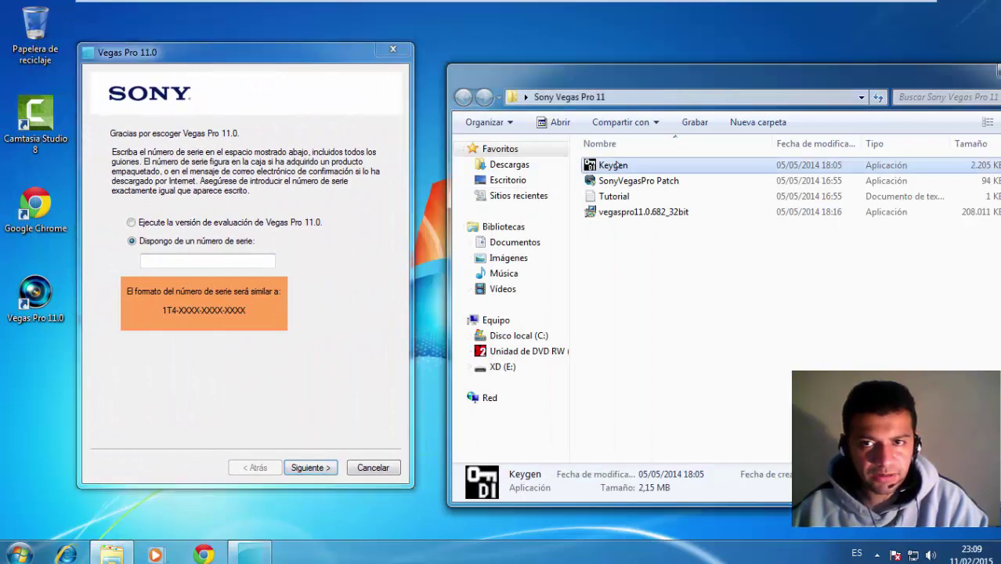
double_click(616, 166)
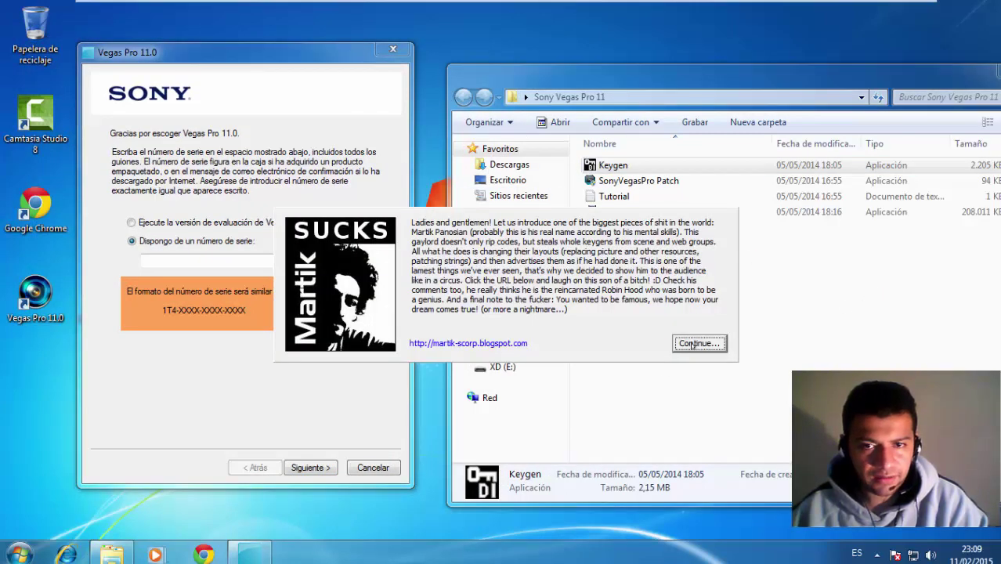
click(692, 343)
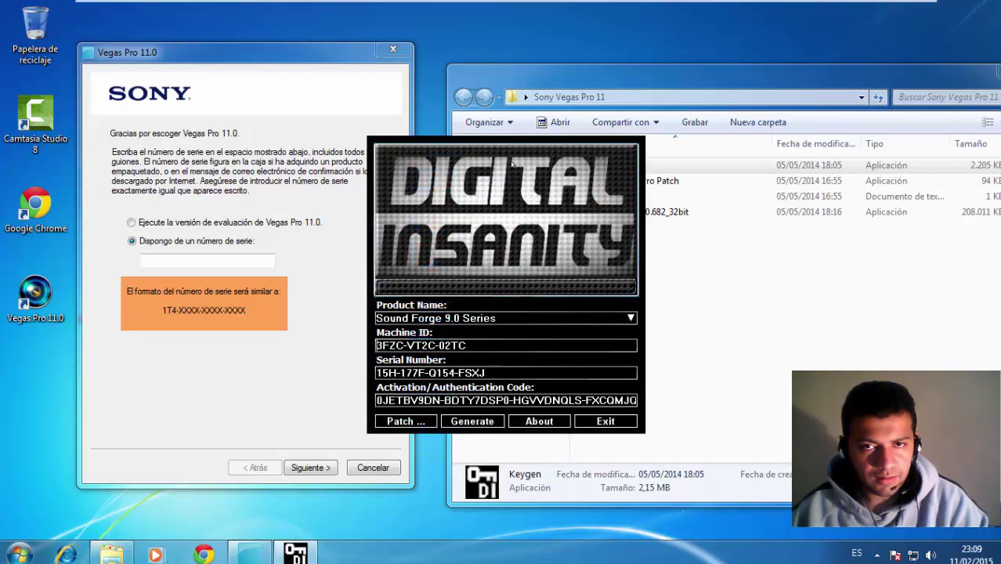
drag(505, 159, 638, 95)
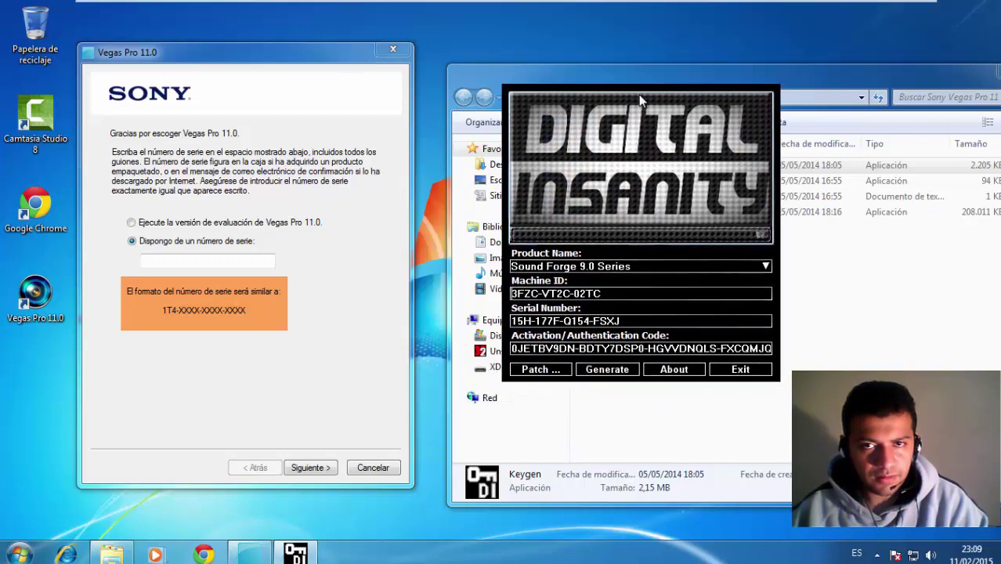
click(111, 554)
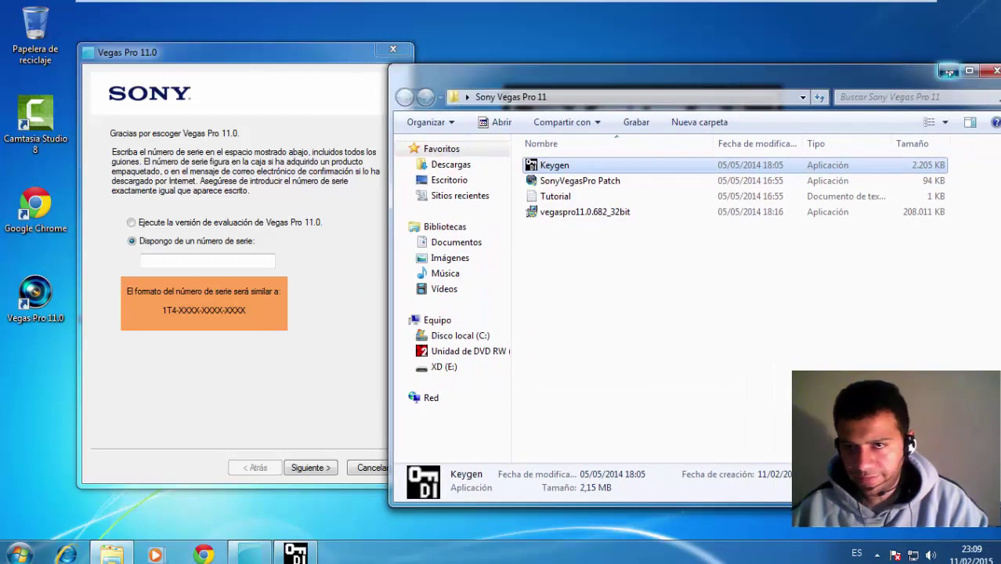
click(111, 554)
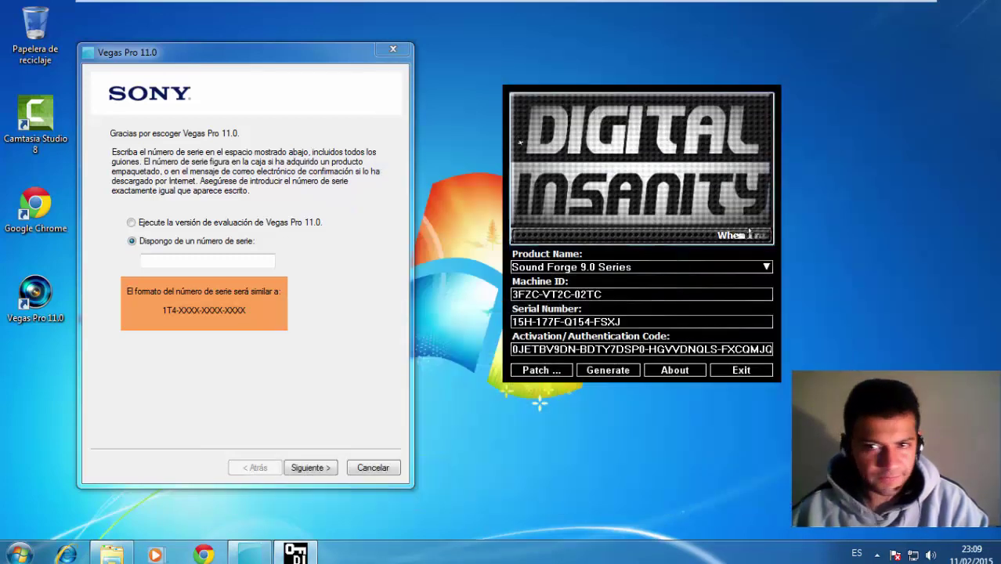
click(650, 266)
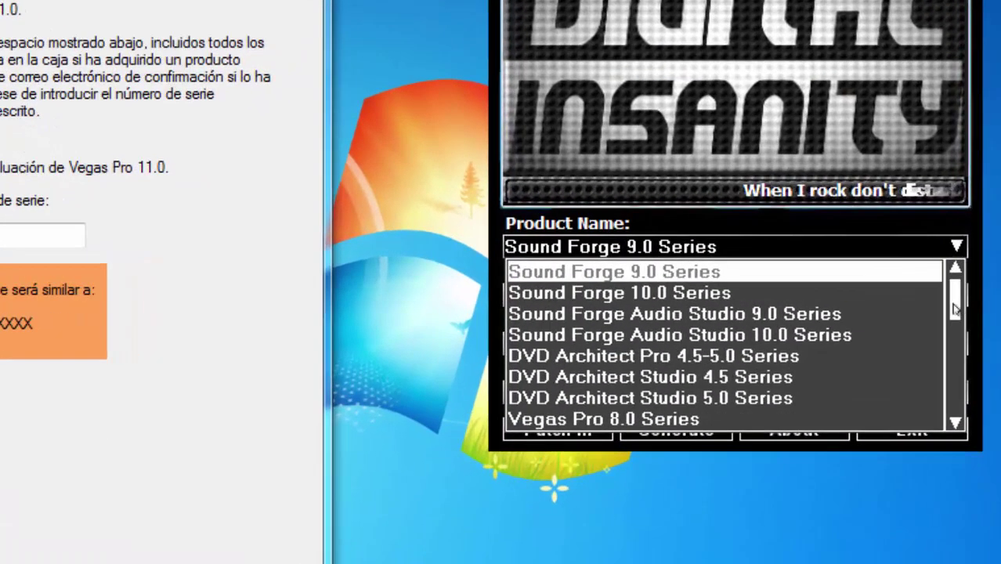
drag(894, 304, 887, 346)
drag(949, 357, 946, 377)
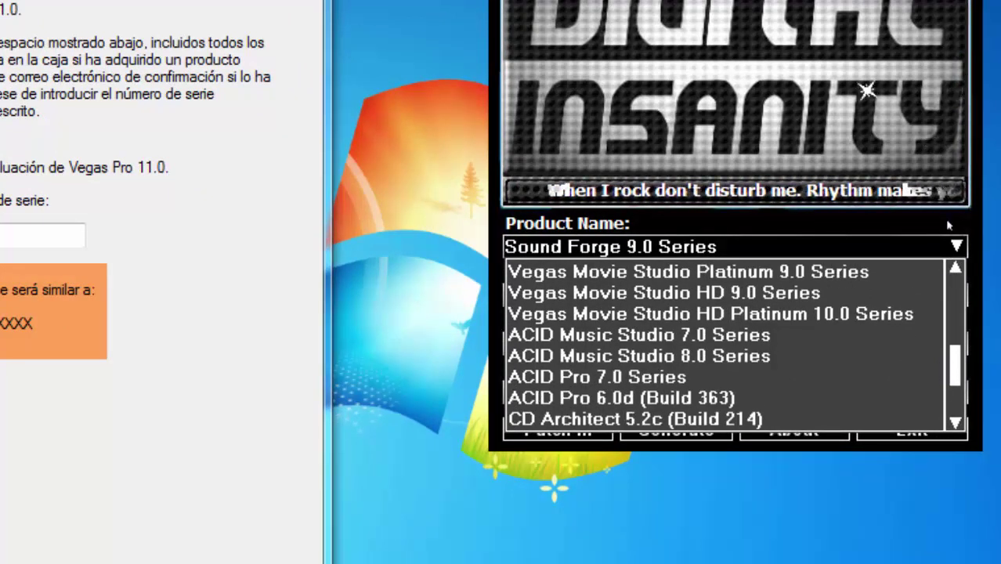
click(947, 225)
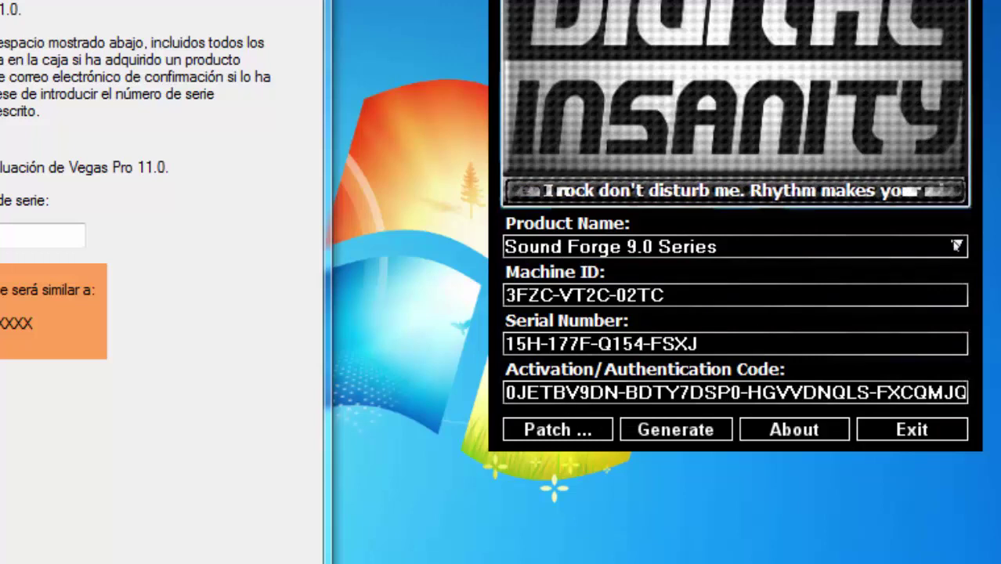
Set the keygen's product name to Vegas Pro 9.0 (32 and 64 bit) Series
click(957, 245)
scroll(823, 350, down, 1)
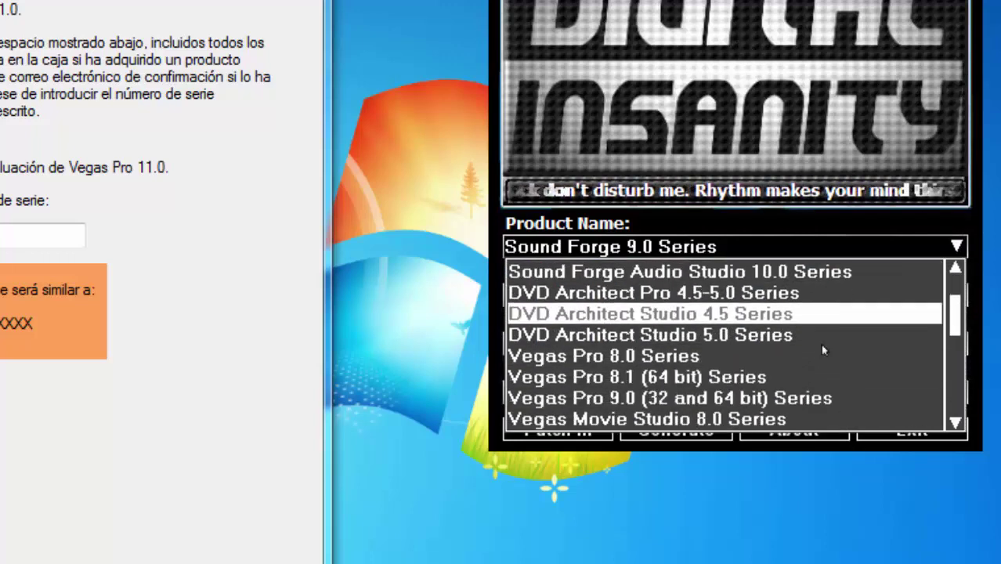
scroll(822, 350, down, 2)
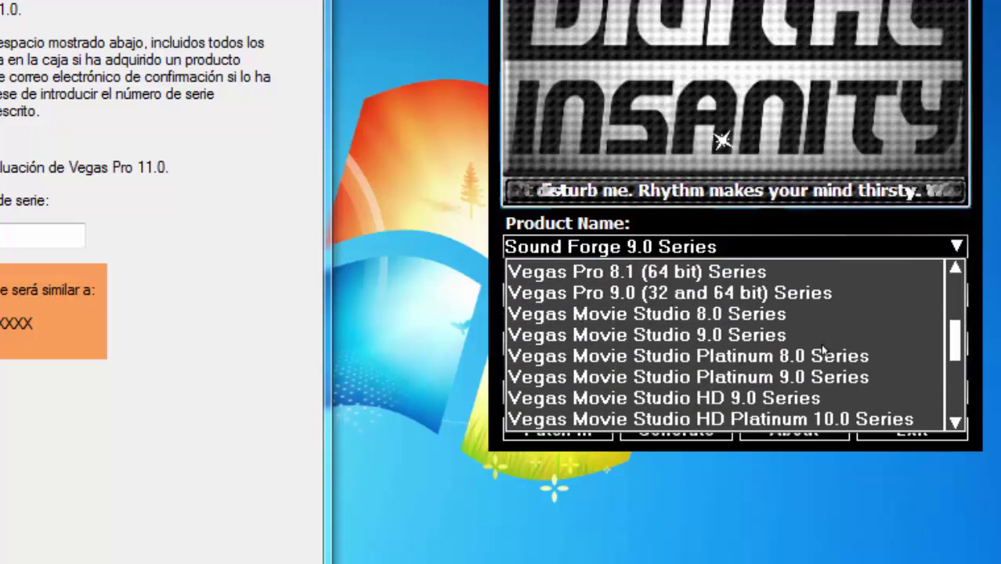
scroll(822, 351, down, 1)
scroll(822, 350, up, 2)
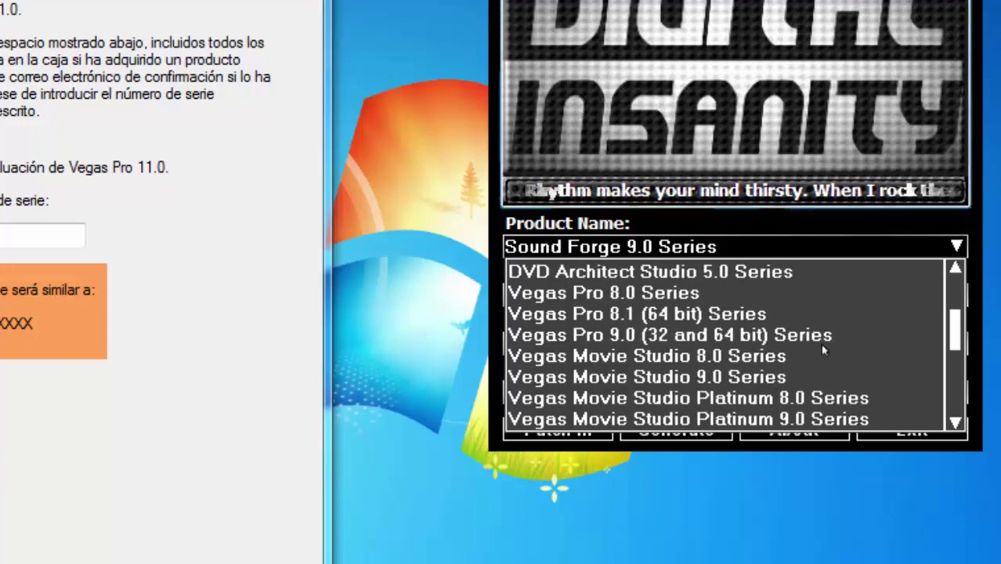
scroll(822, 350, down, 4)
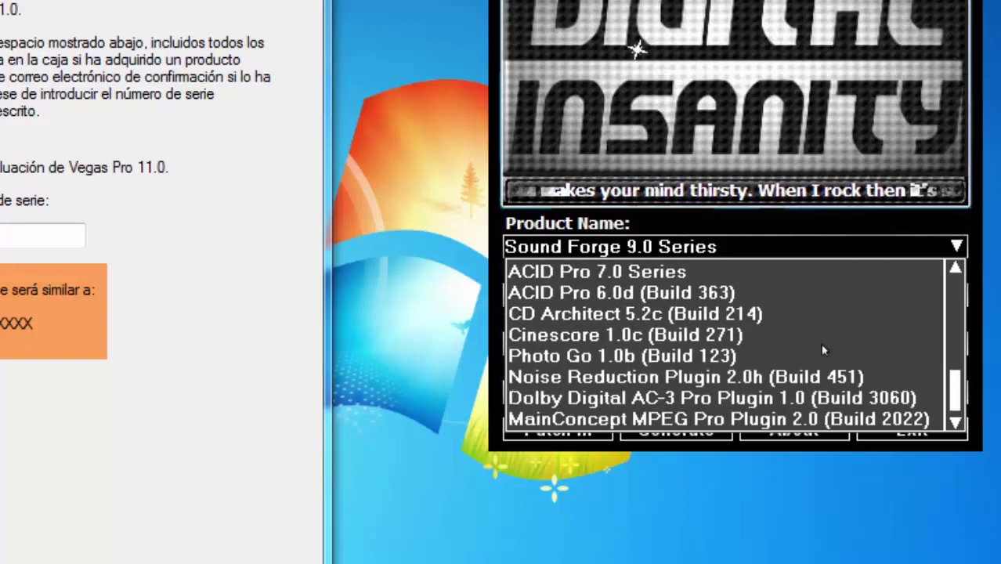
scroll(822, 350, up, 2)
scroll(823, 350, up, 1)
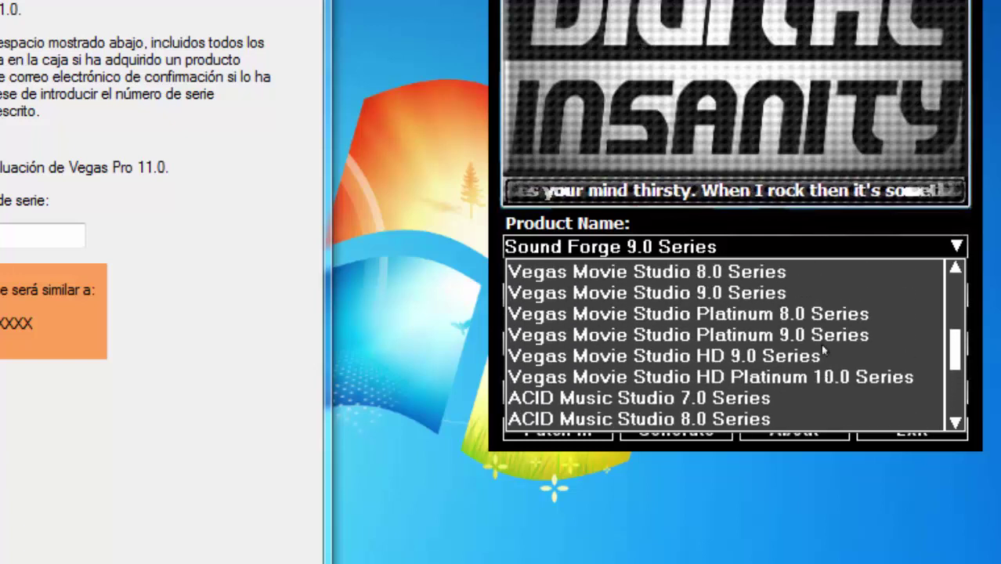
scroll(822, 350, up, 1)
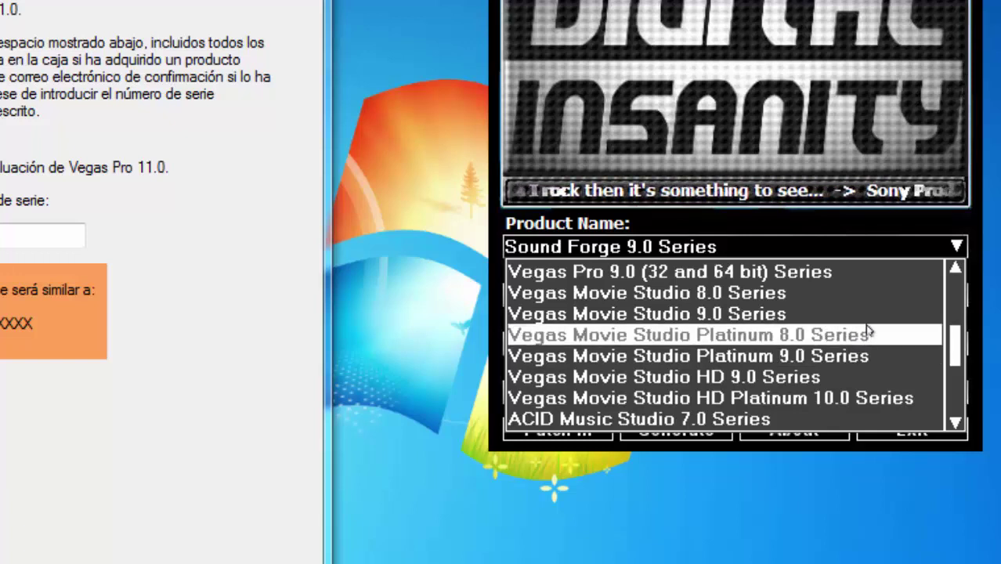
scroll(868, 331, up, 2)
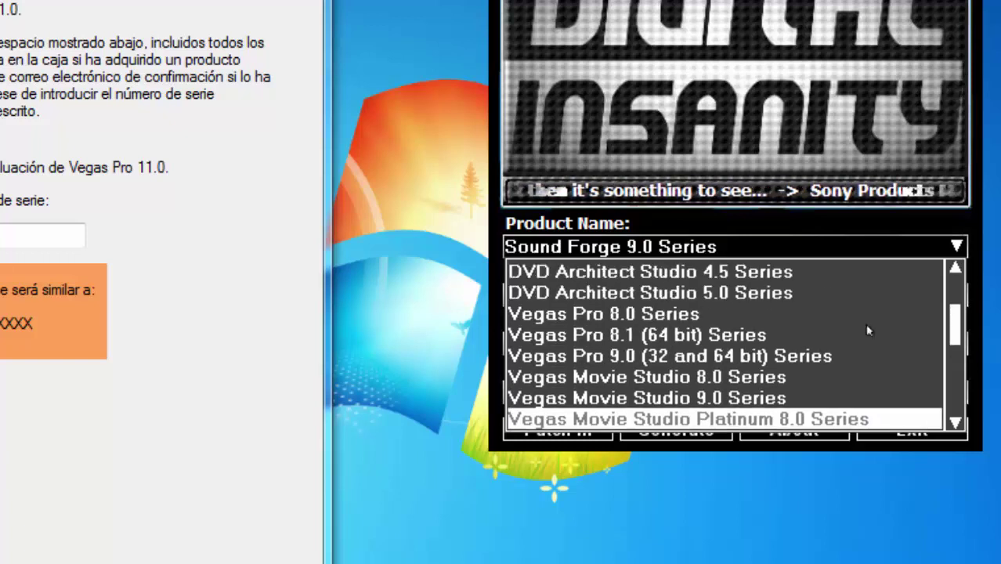
scroll(868, 331, down, 1)
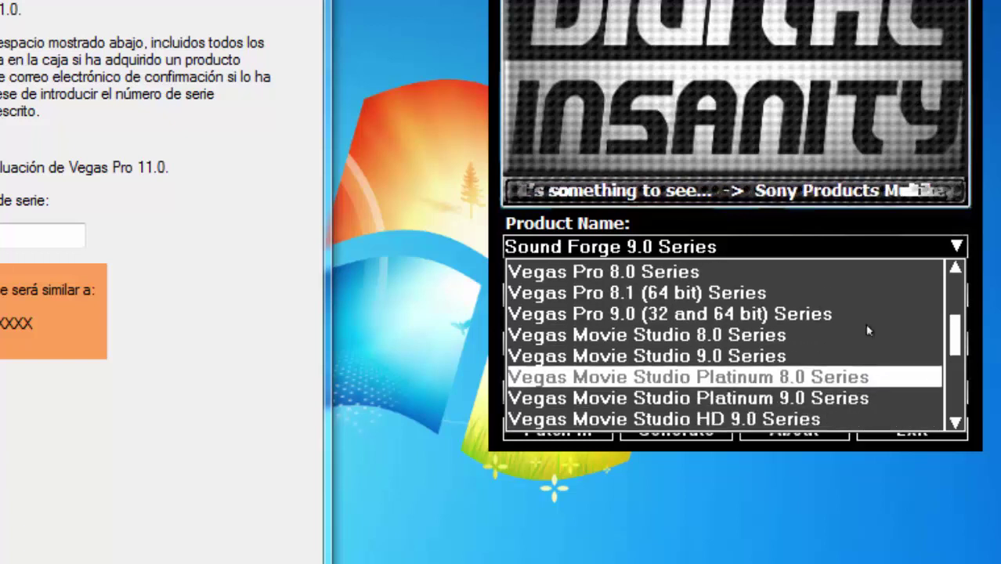
scroll(868, 330, up, 1)
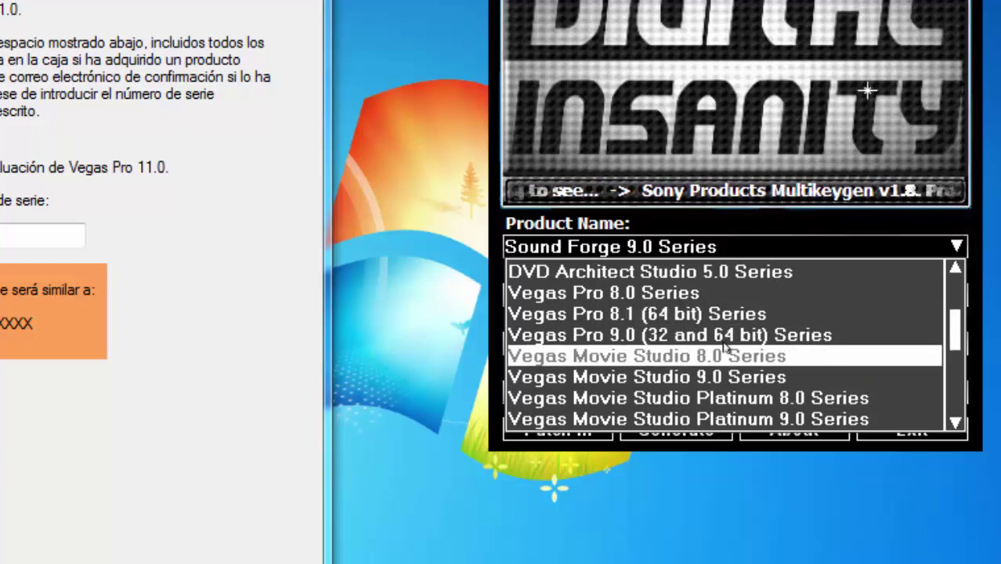
click(800, 336)
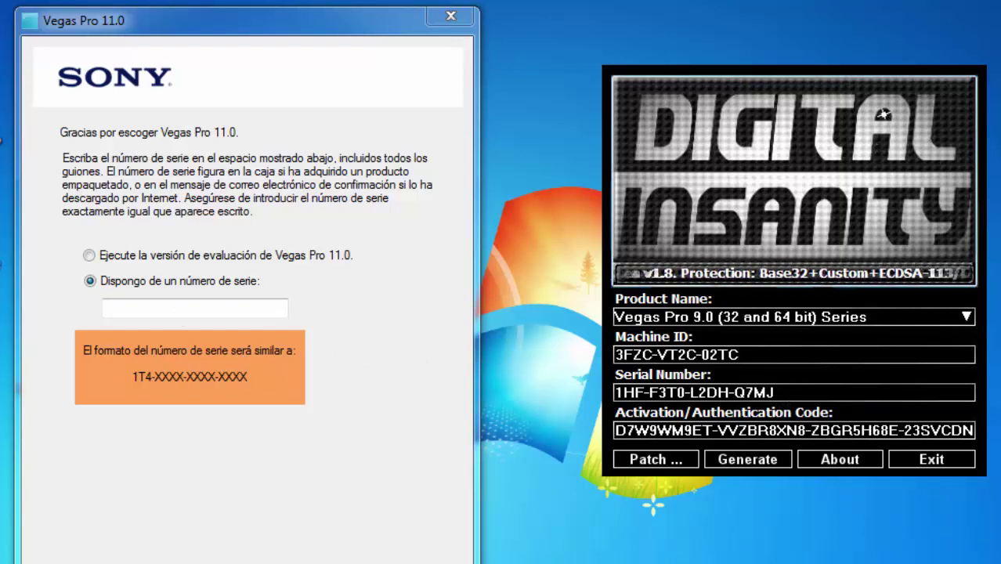
Copy the keygen's serial number into the Vegas Pro 11.0 serial number field, submit it, and dismiss the resulting message
drag(775, 391, 614, 392)
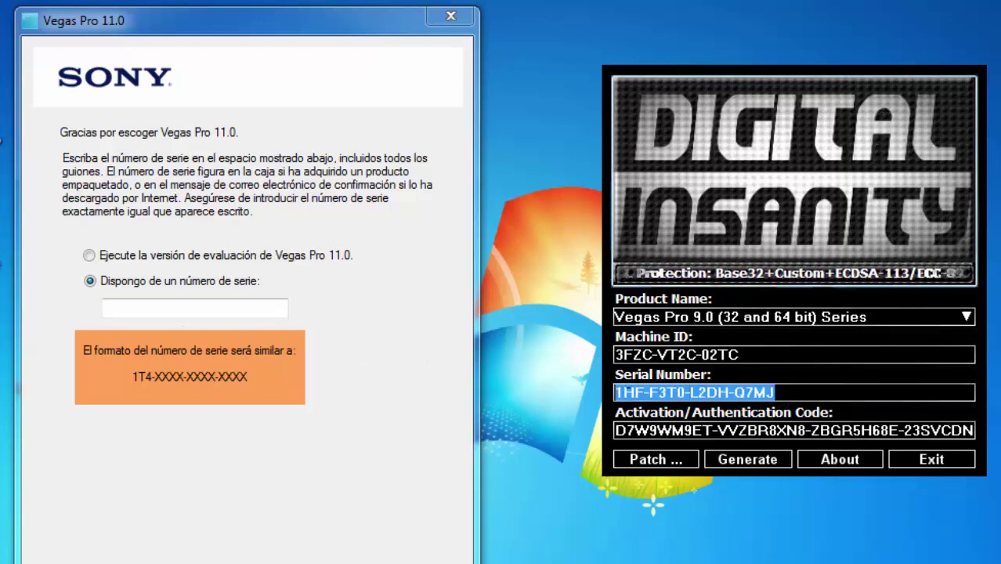
right_click(632, 390)
click(686, 455)
click(175, 310)
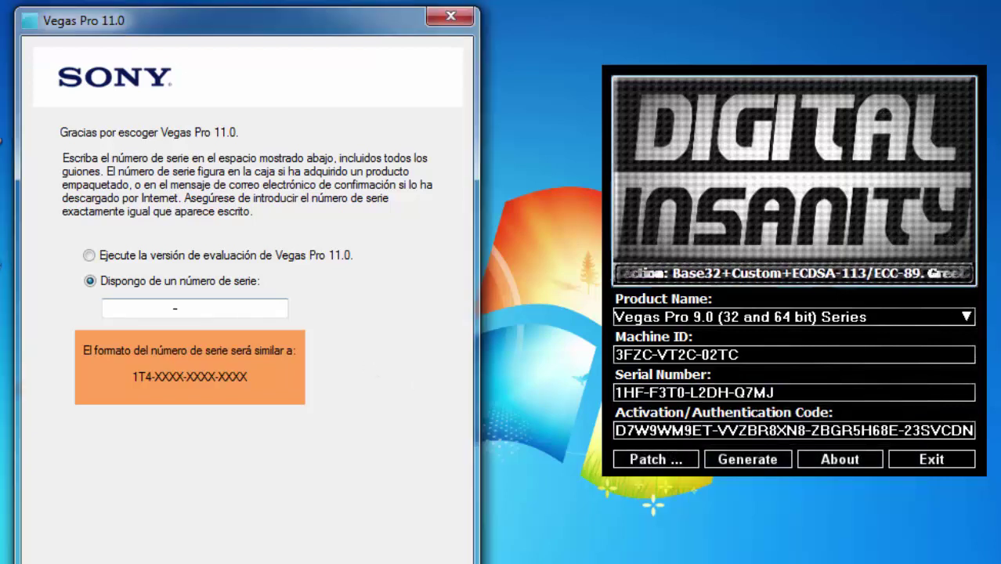
right_click(176, 311)
click(223, 398)
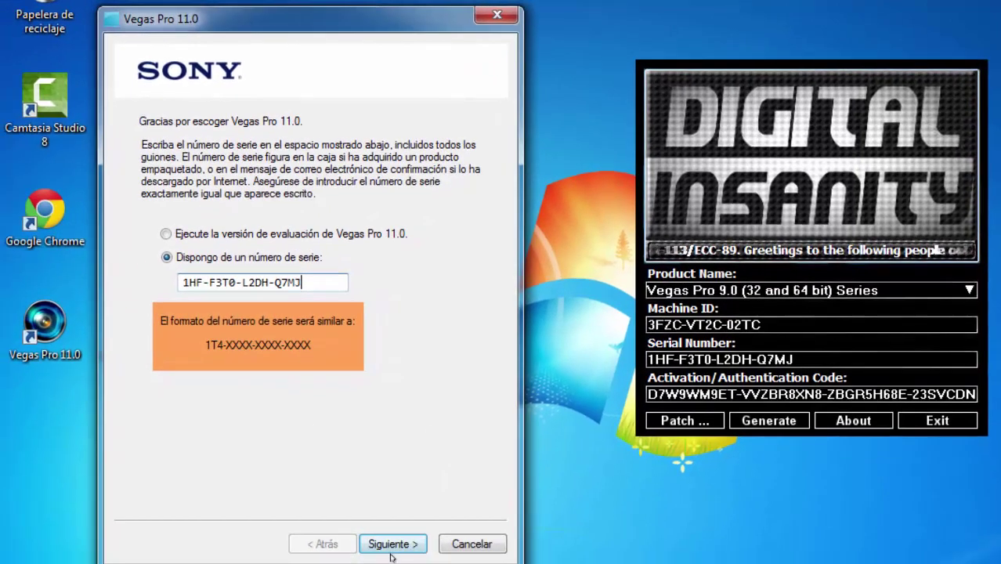
click(391, 549)
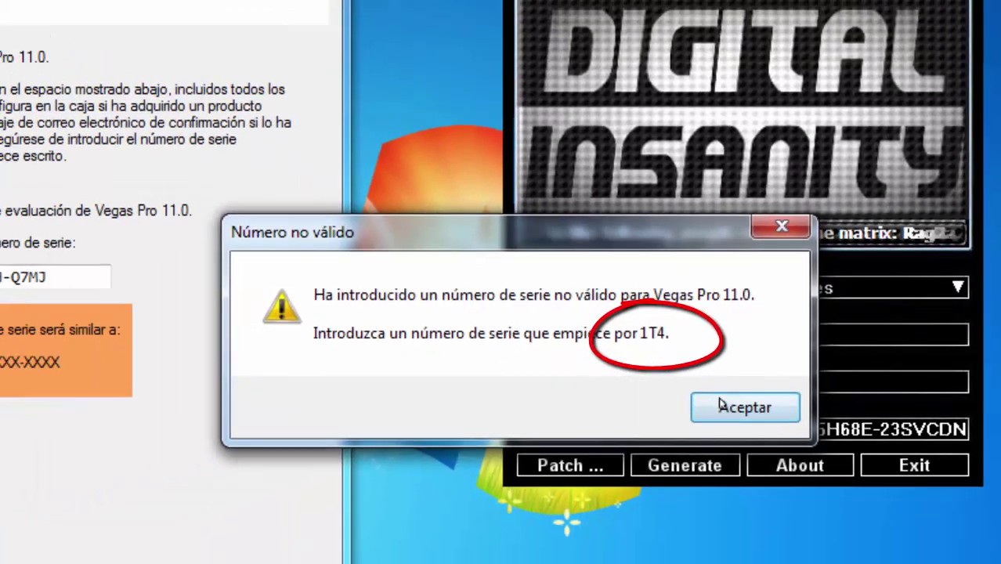
click(677, 445)
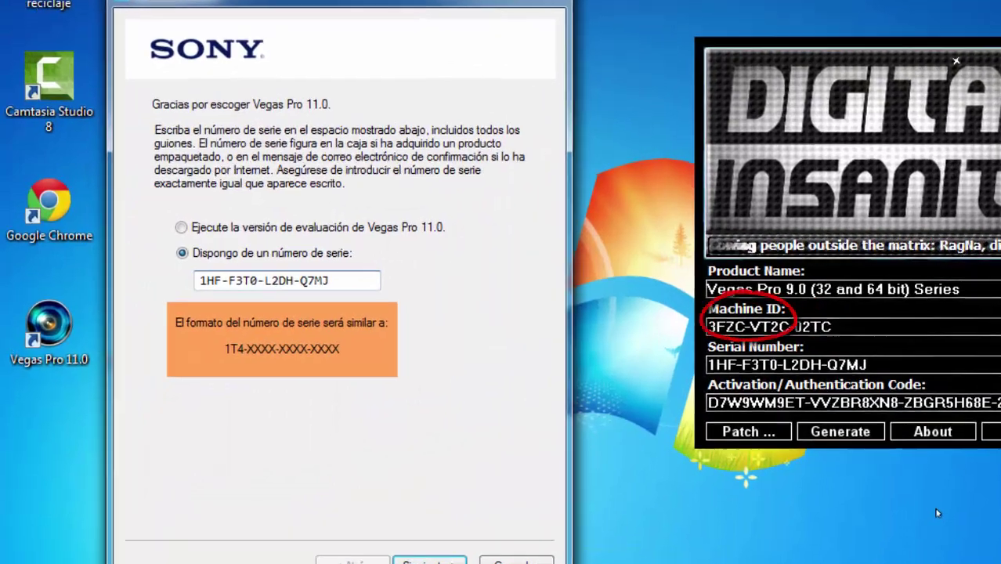
Change the serial number's prefix to the required format, continue to the registration method choice, and place that window beside the keygen
key(Delete)
key(BackSpace)
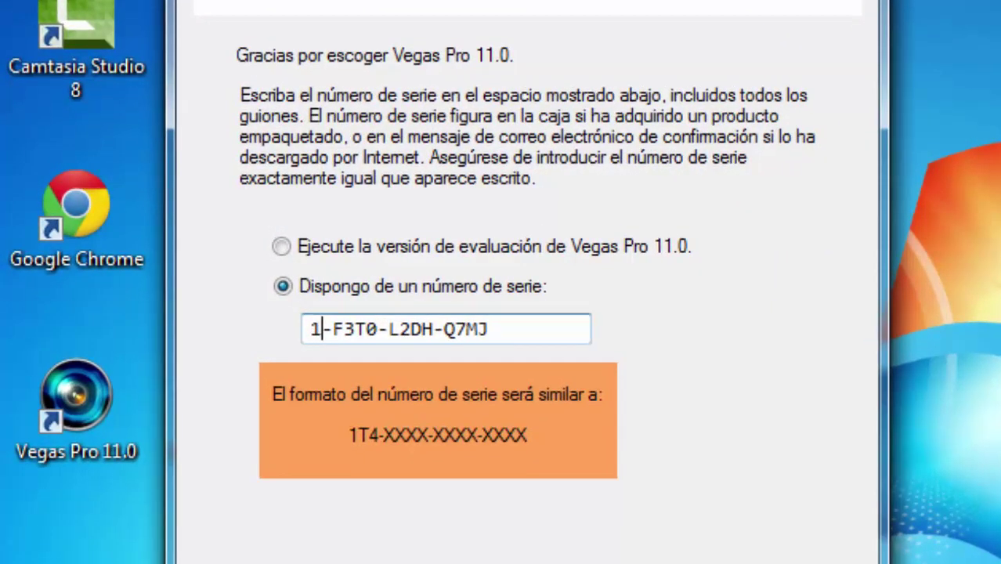
text(T4)
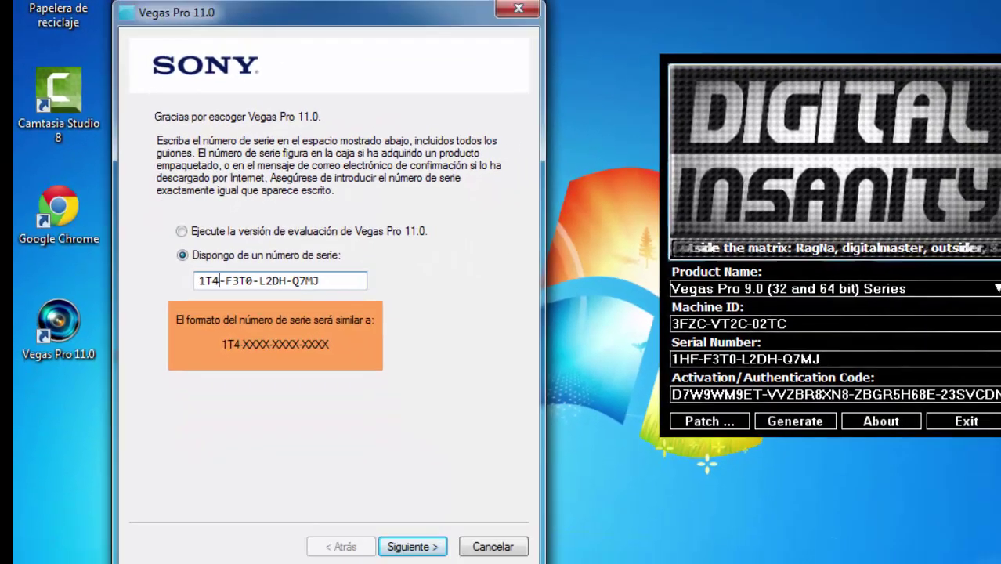
click(412, 546)
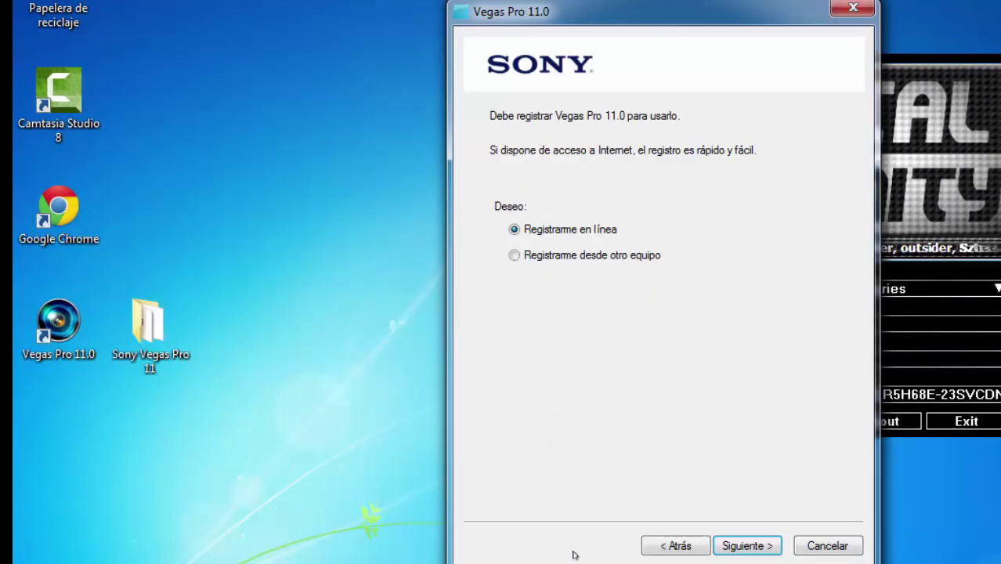
drag(683, 22, 402, 22)
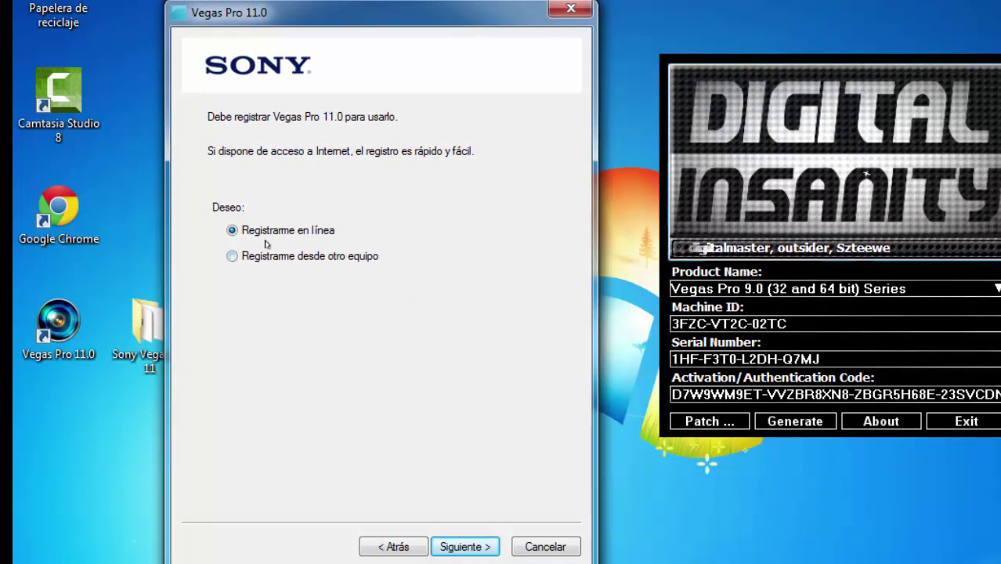
Choose to register from another computer, continue to the registration information form, and place its window beside the keygen
click(232, 256)
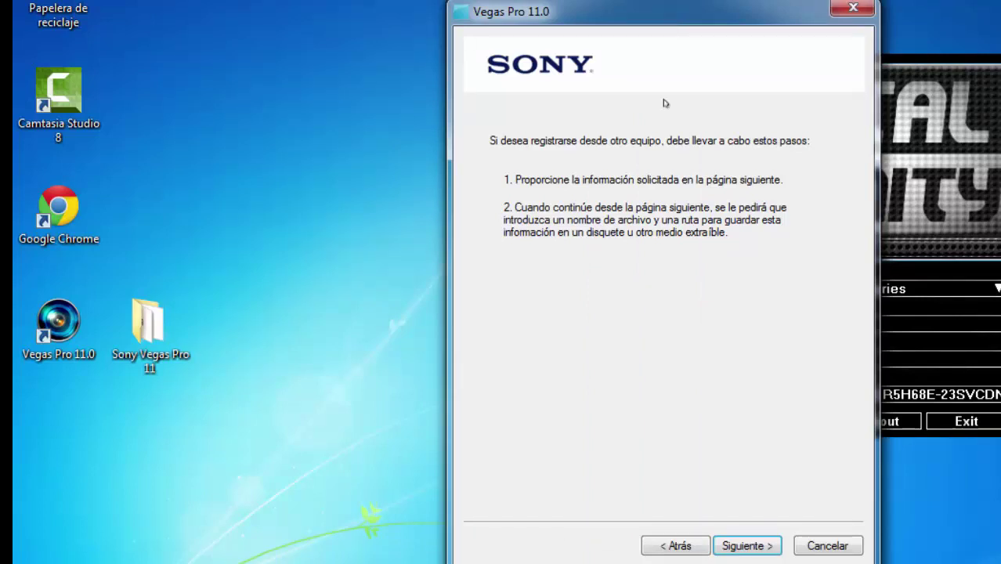
click(733, 544)
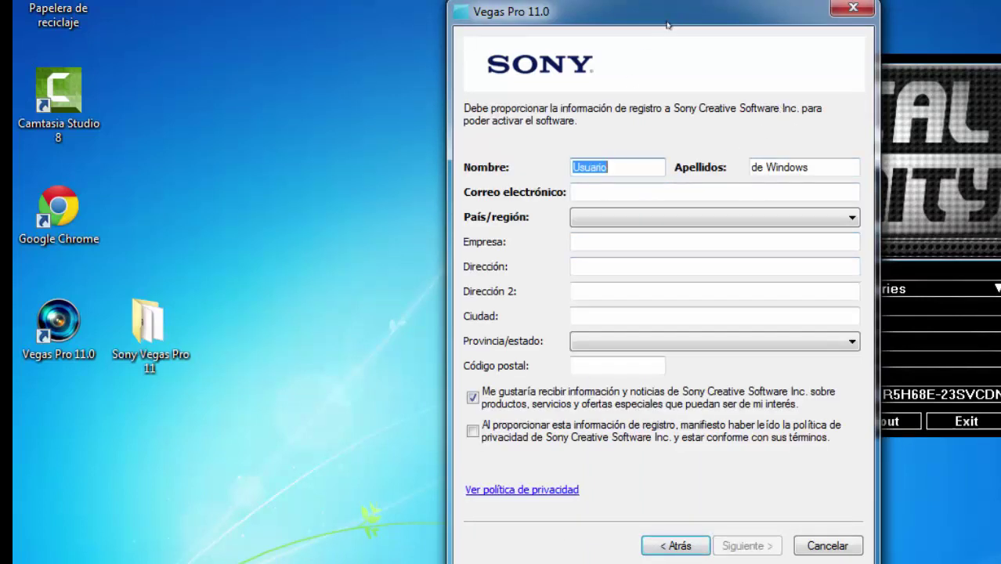
drag(667, 24, 366, 21)
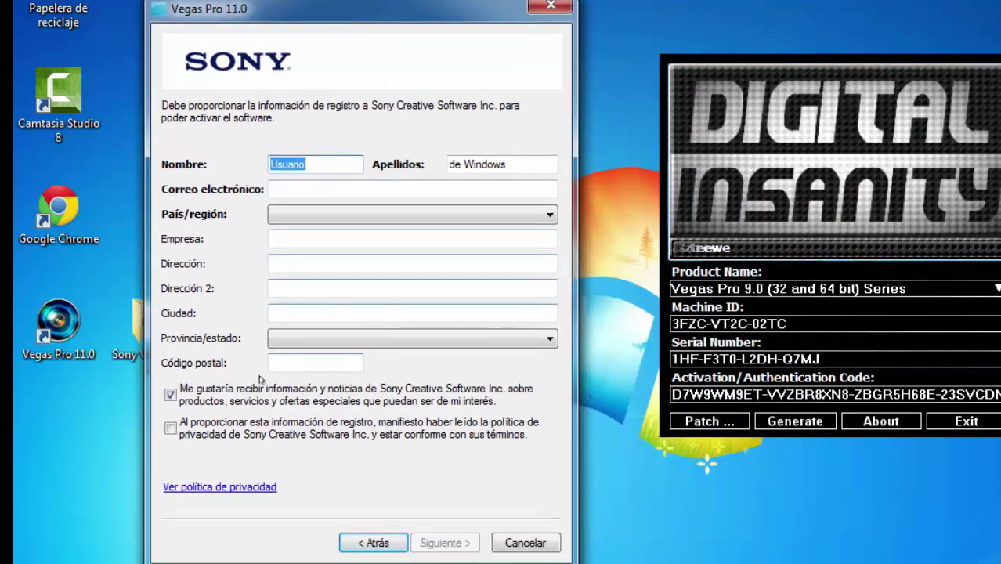
Accept the privacy policy terms in the registration form, leaving the Sony news and offers option ticked
click(170, 394)
click(170, 427)
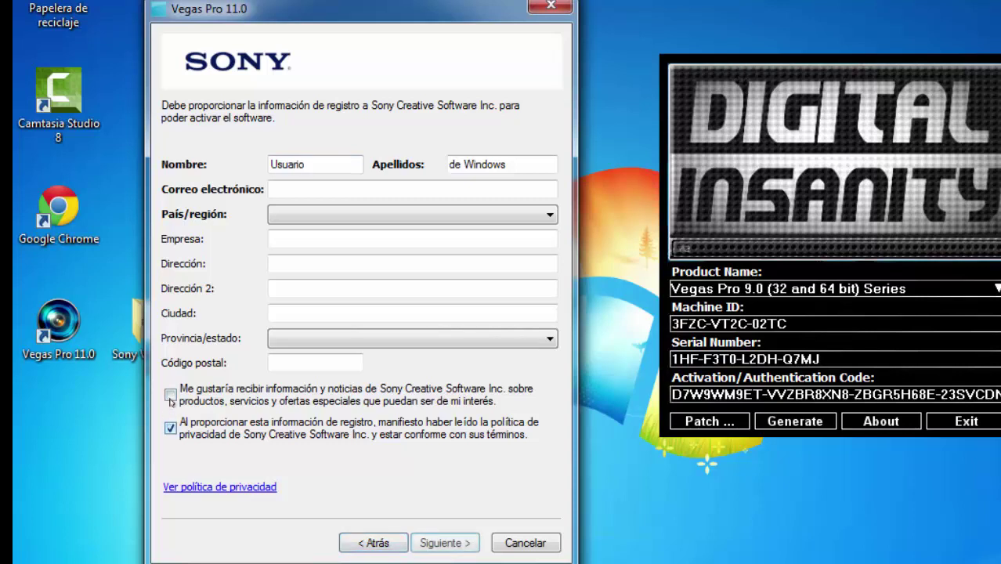
click(170, 394)
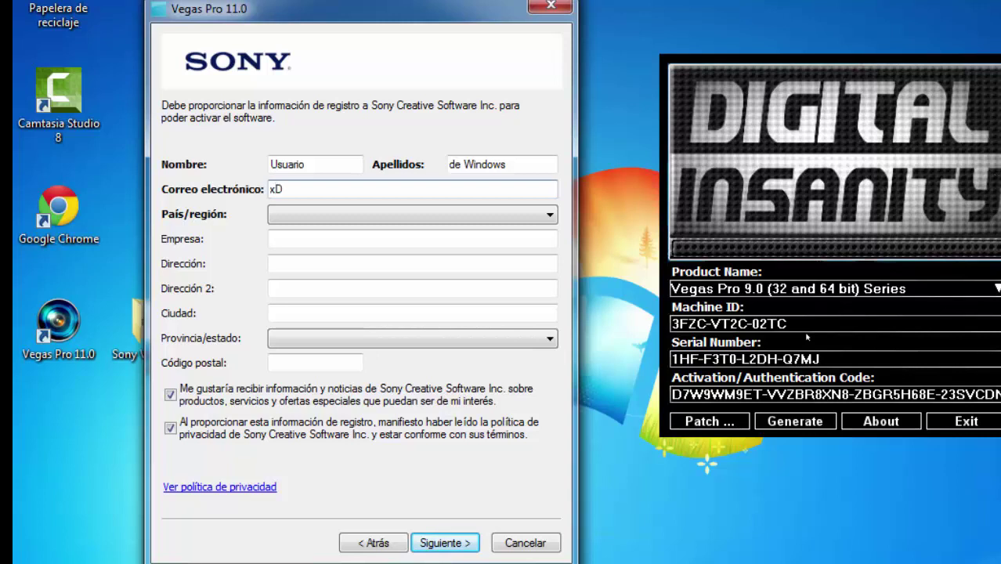
Fill in the registration e-mail address and set the country/region to Guatemala
text(gmail.com)
key(Tab)
key(g)
key(g)
key(g)
key(g)
key(g)
key(g)
key(g)
key(g)
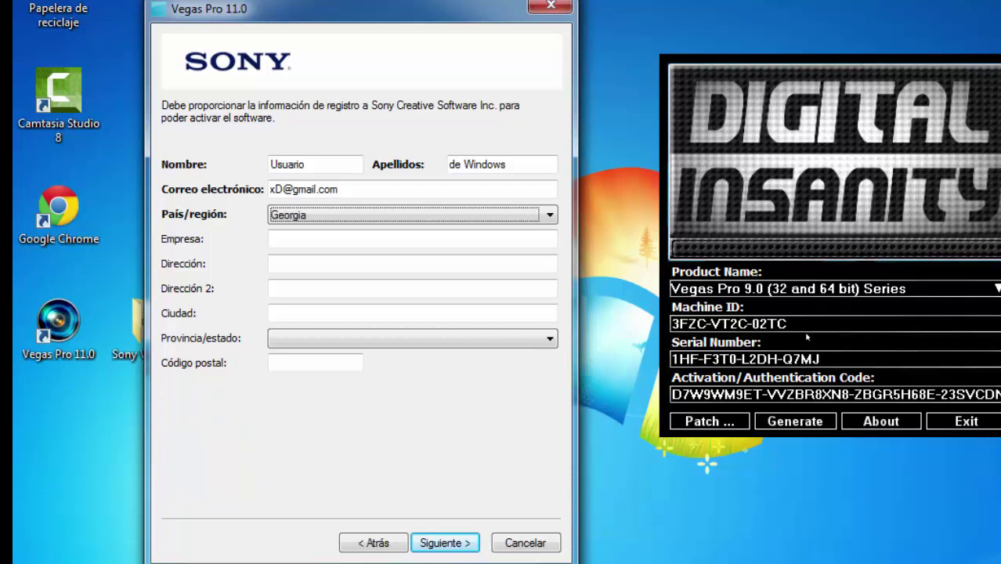
key(g)
key(g)
key(g)
key(g)
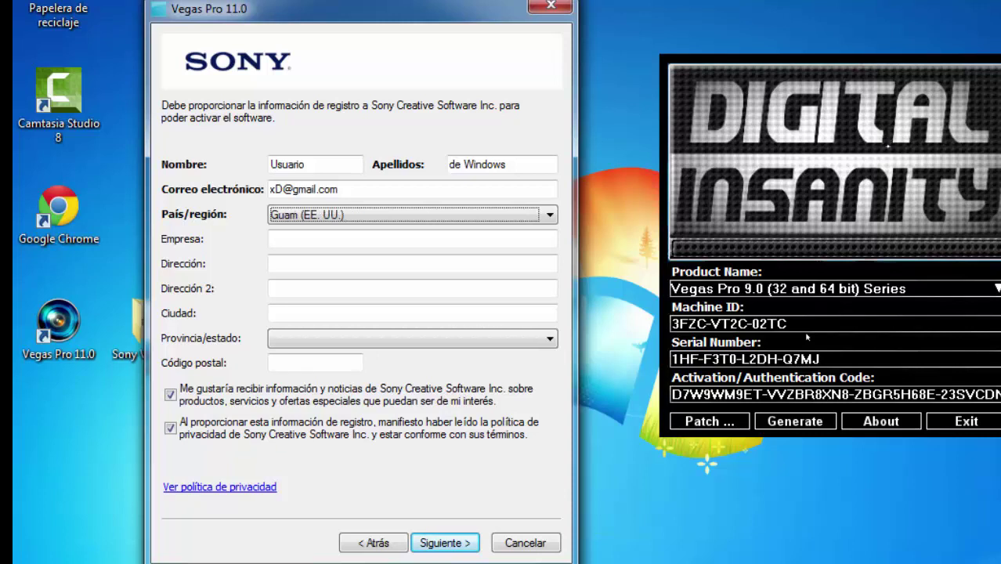
key(Tab)
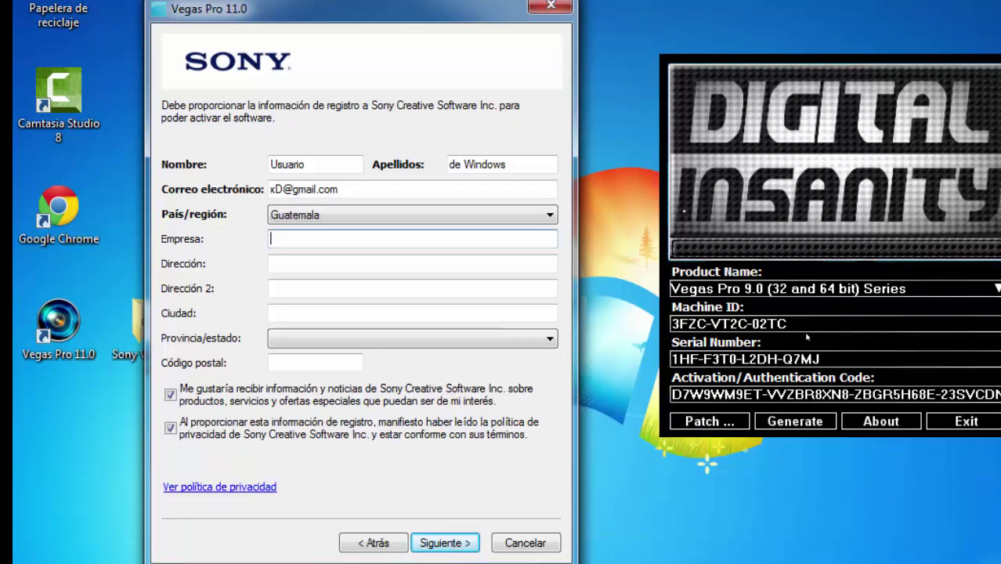
Enter xD as the company and fill in both address lines and the city with placeholder text
text(xD)
key(Tab)
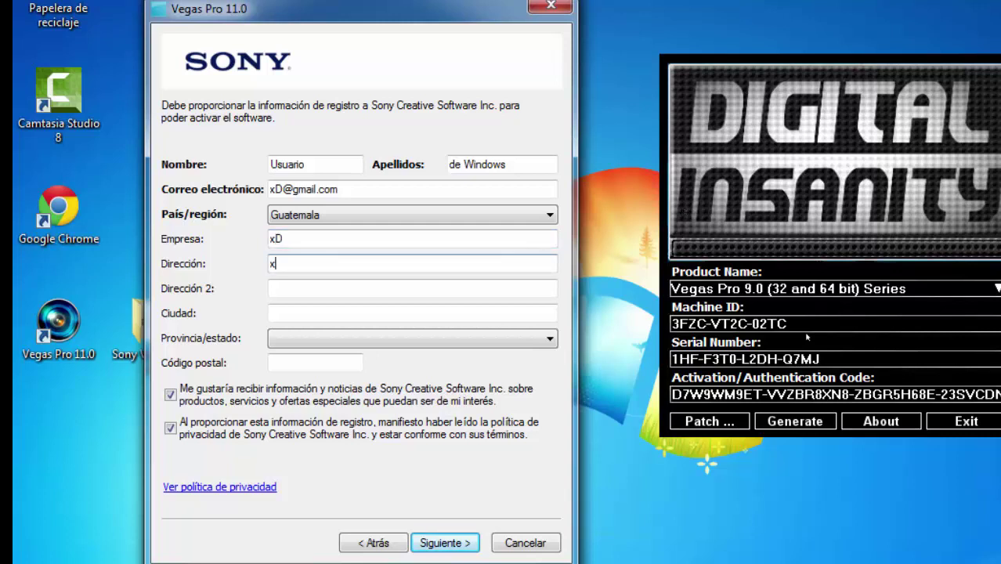
text(x)
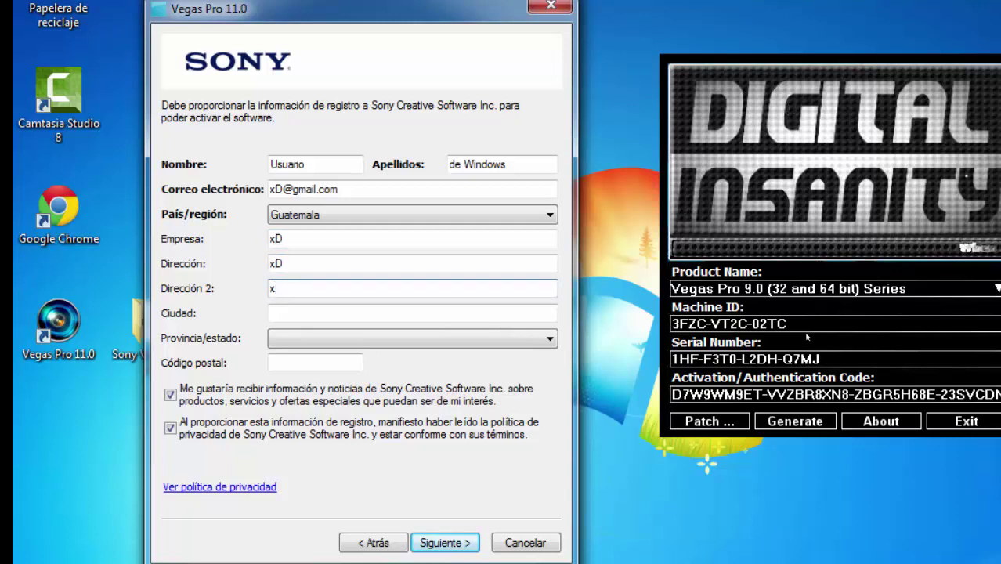
text(DDD)
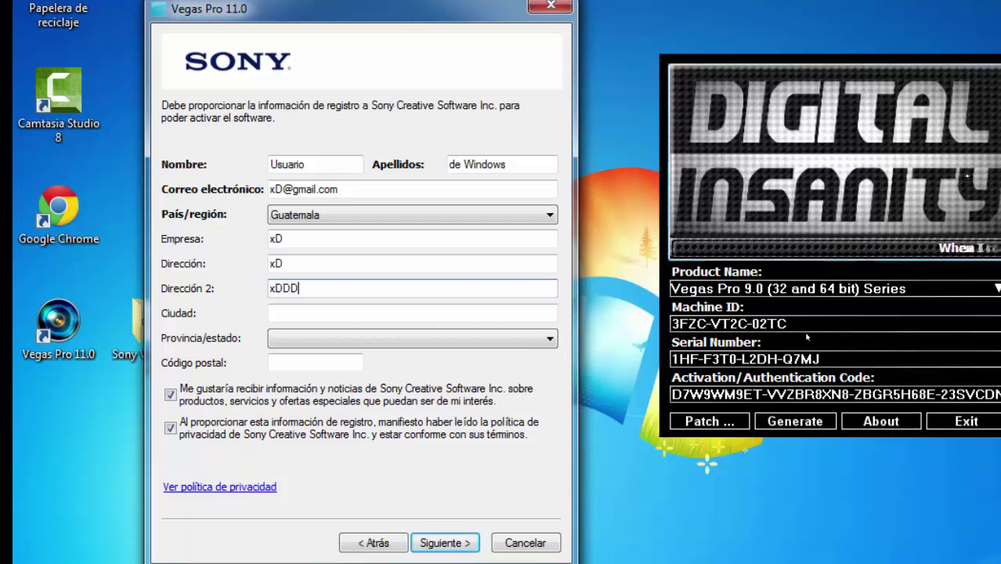
click(362, 312)
text(xDDDD)
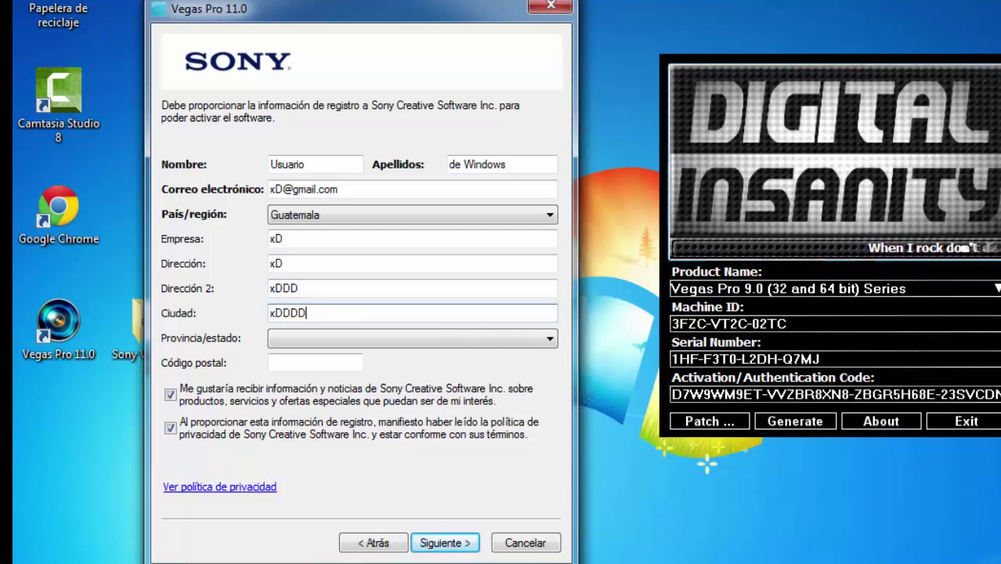
Set the province/state to Connecticut and fill in the five-digit postal code
key(Tab)
key(alt+Down)
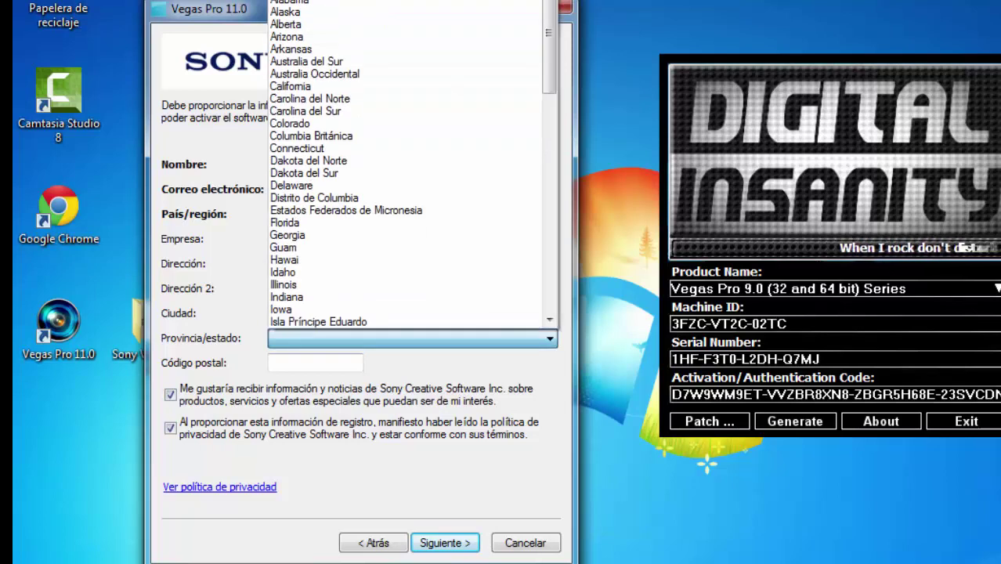
key(c)
key(c)
key(c)
key(c)
key(c)
key(c)
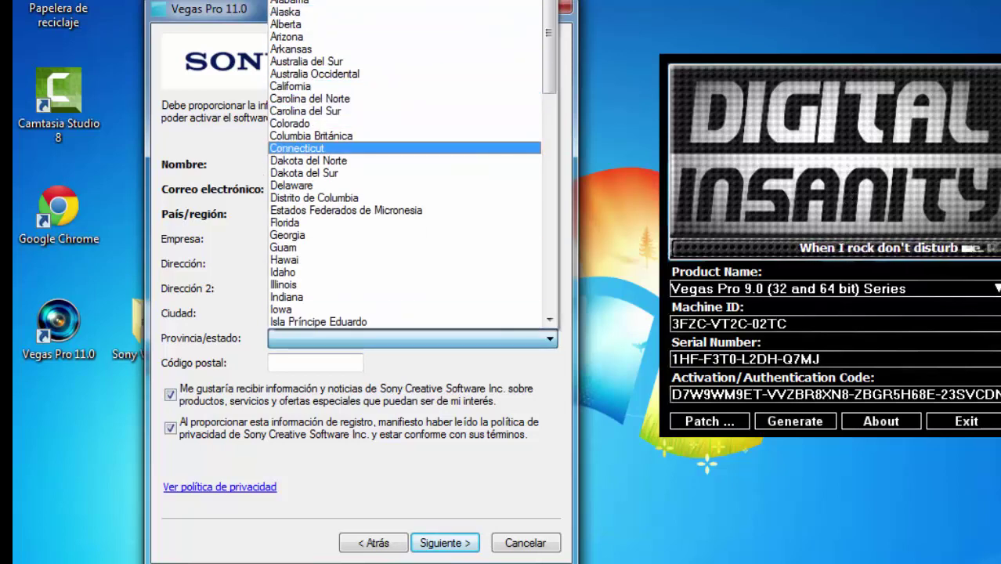
key(Return)
key(Tab)
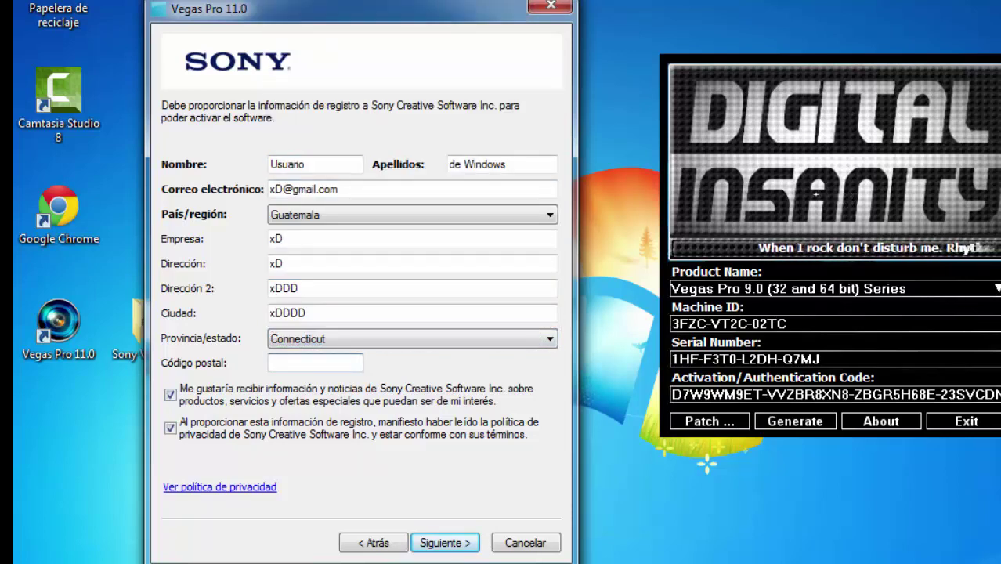
text(1001)
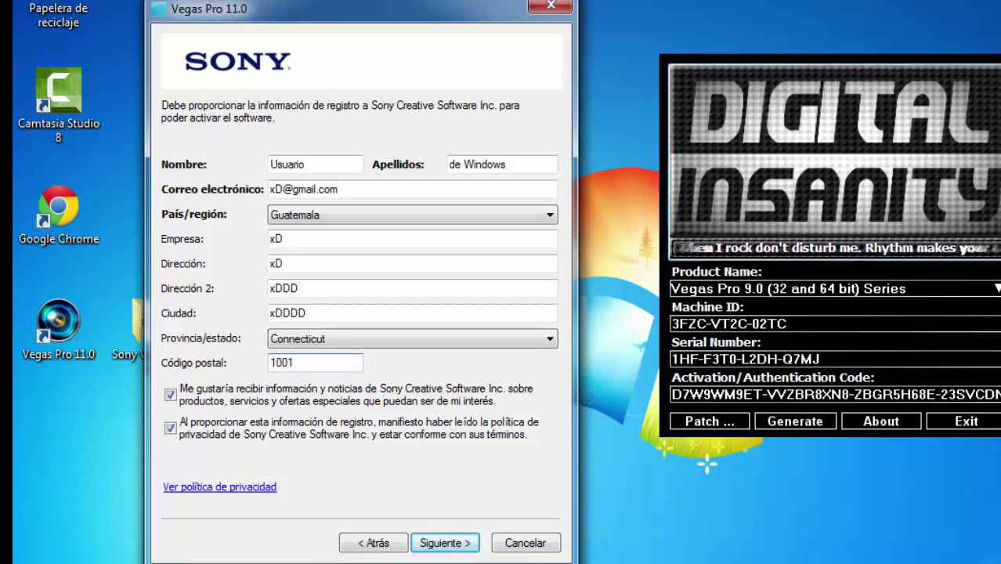
key(Home)
text(0)
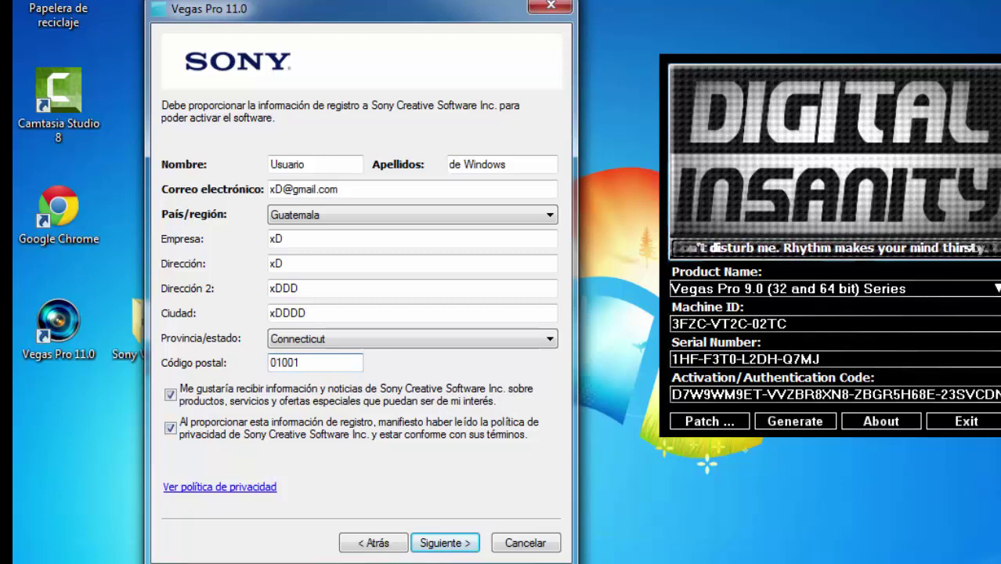
Save the registration file as Registrar Vegas Pro in Mis documentos, continue to the authentication code page, and place its window beside the keygen
key(Return)
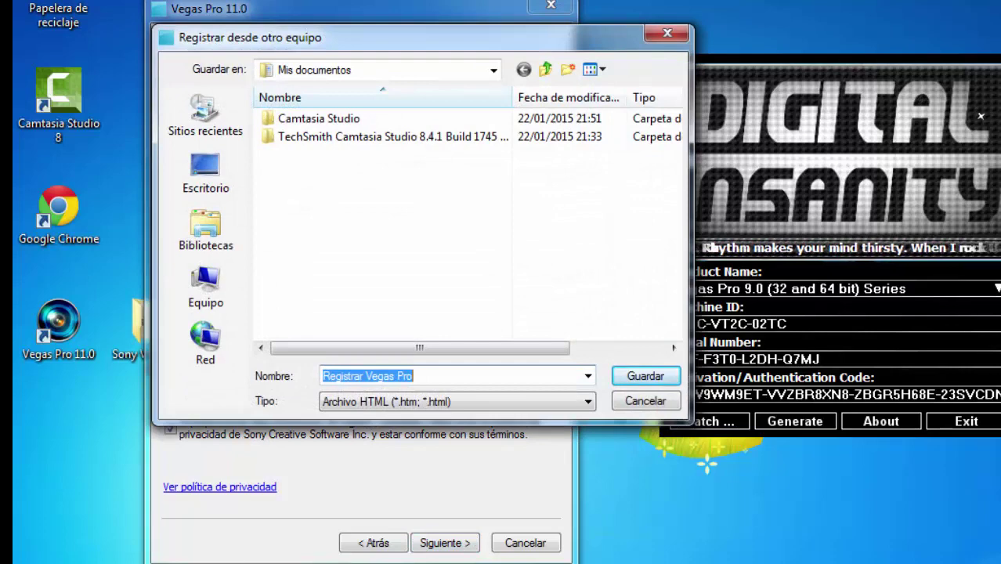
key(Return)
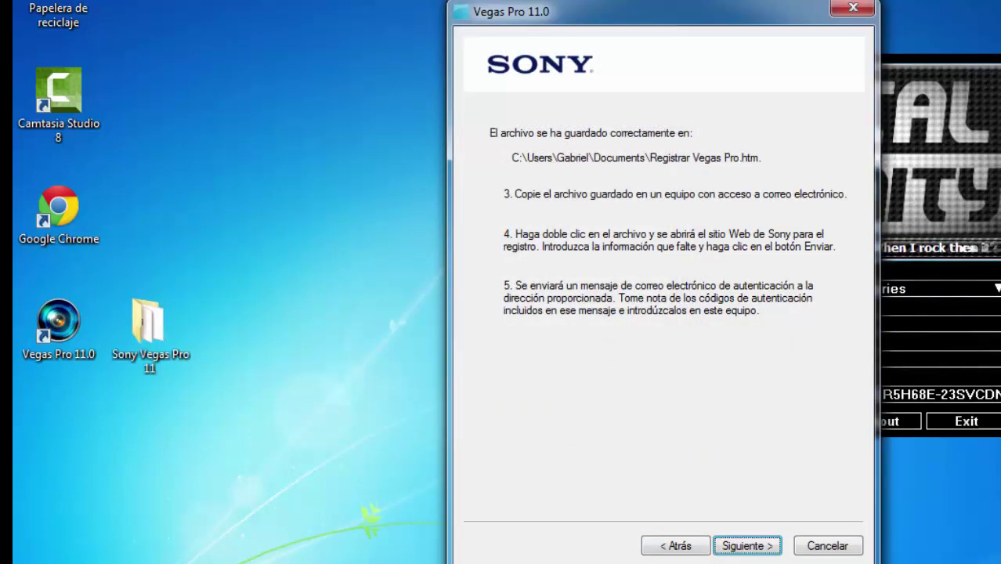
key(Return)
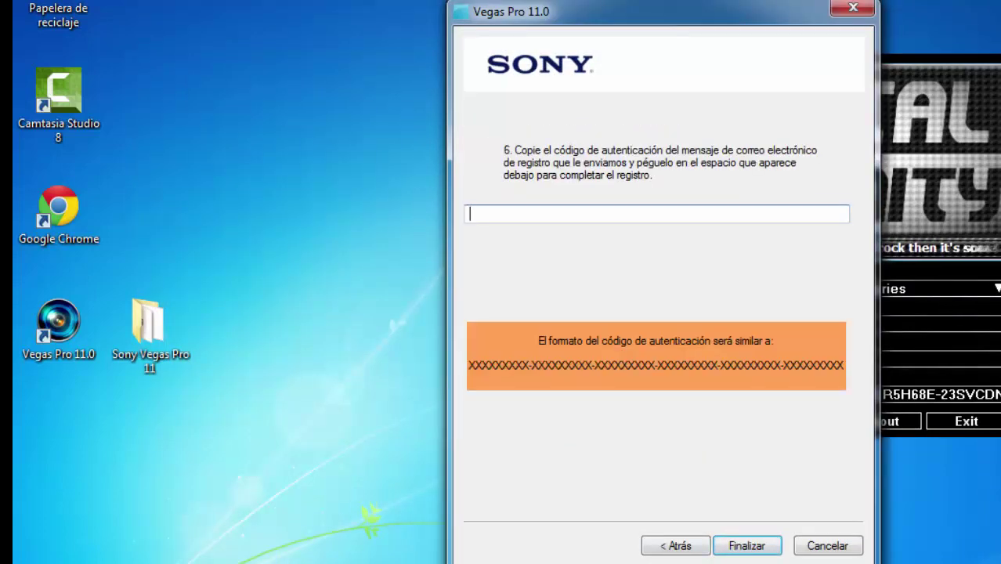
drag(627, 11, 321, 11)
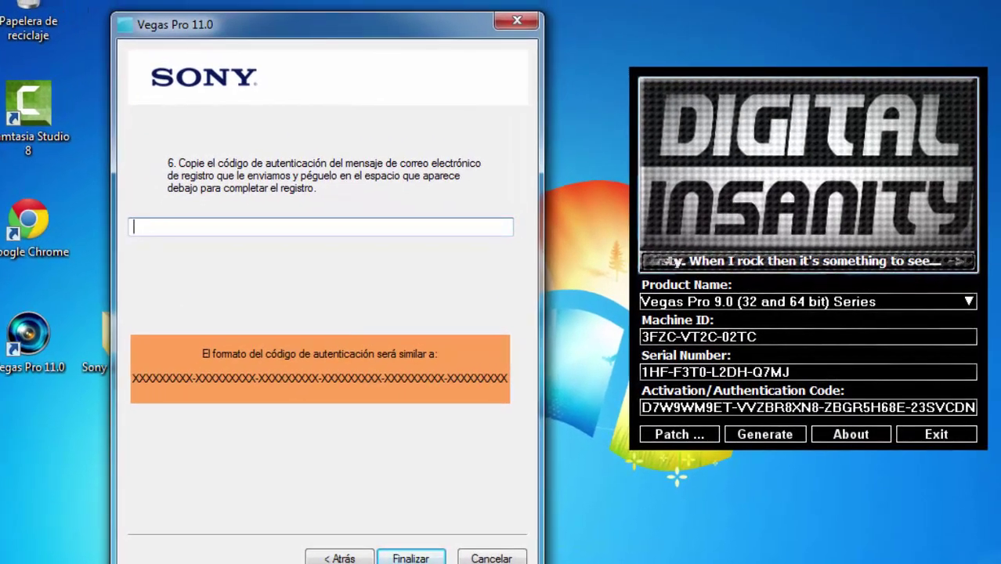
Copy the activation/authentication code from the keygen into the Vegas Pro 11.0 authentication code field and finish the registration
drag(641, 408, 976, 407)
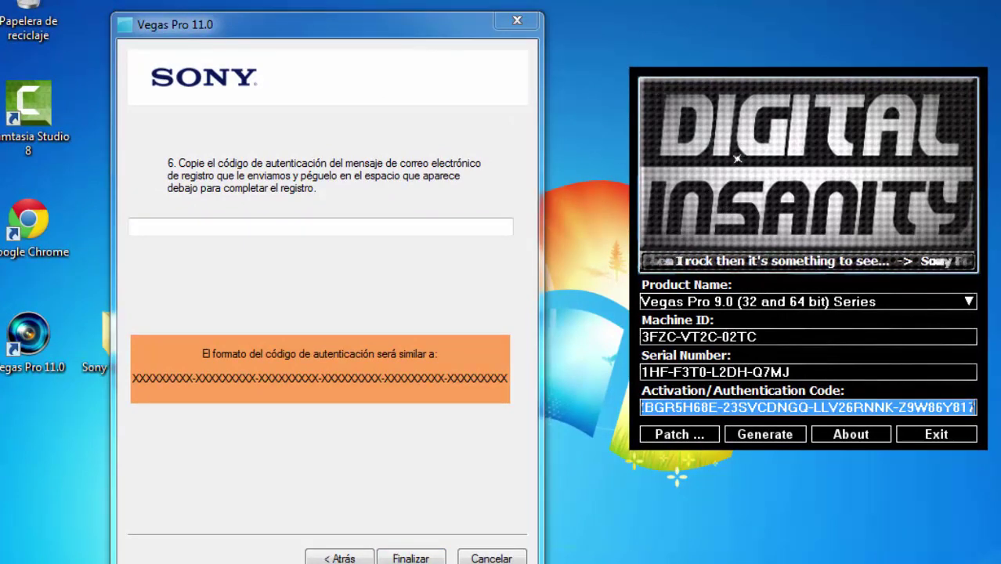
right_click(939, 408)
click(971, 470)
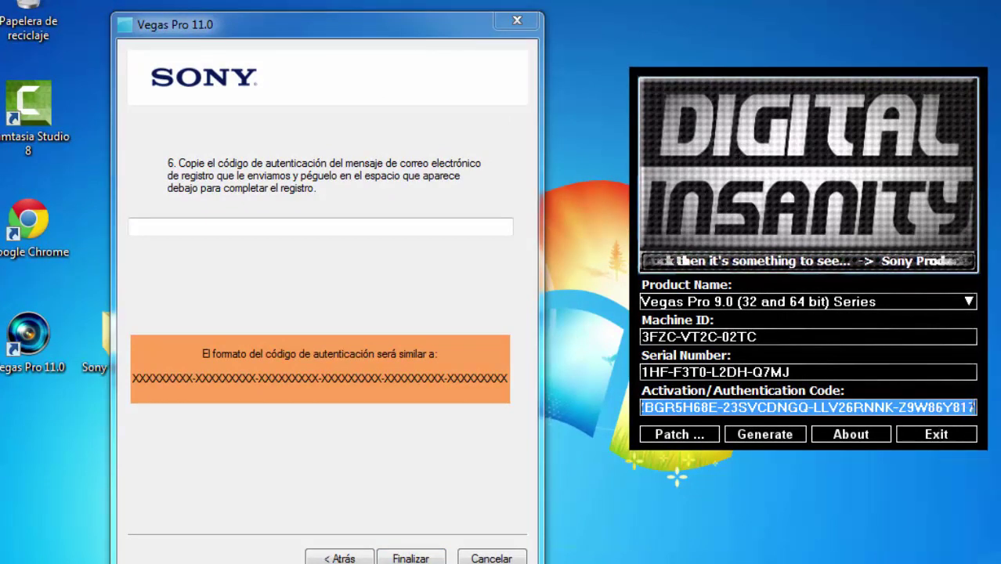
click(252, 226)
right_click(252, 226)
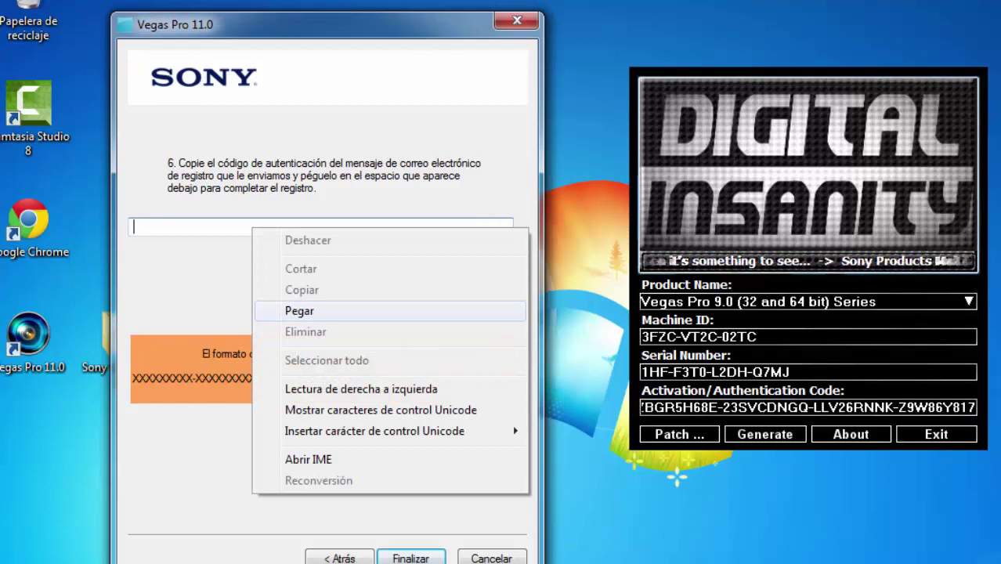
click(300, 311)
click(411, 557)
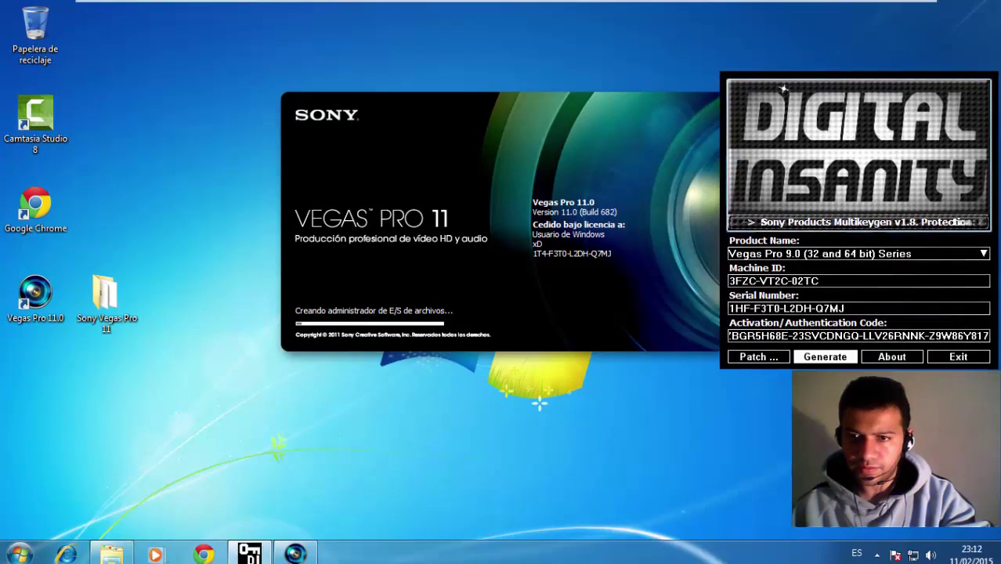
Exit the keygen and close the Sony Net Notify update notice once Vegas Pro 11.0 has loaded
key(Tab)
key(Tab)
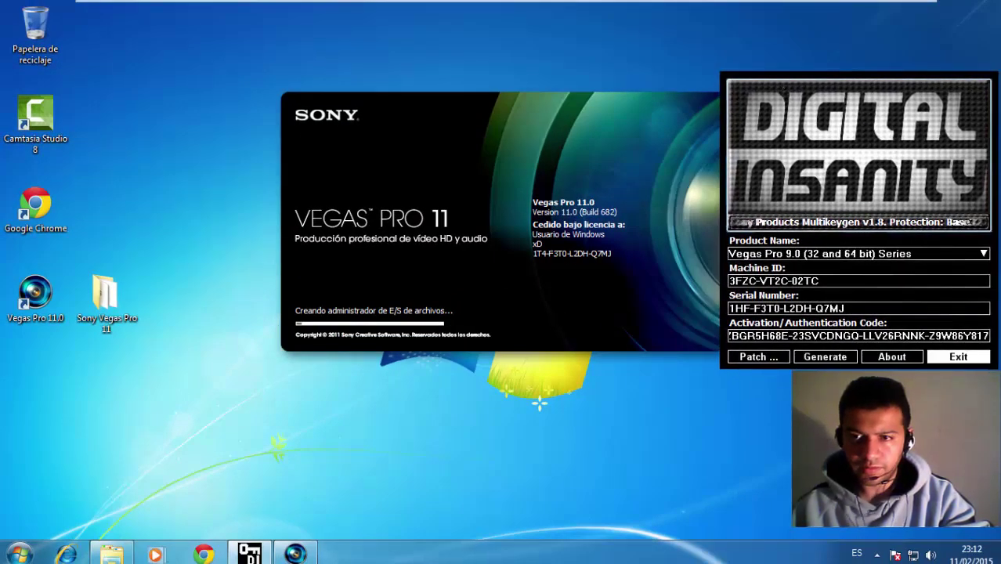
key(Return)
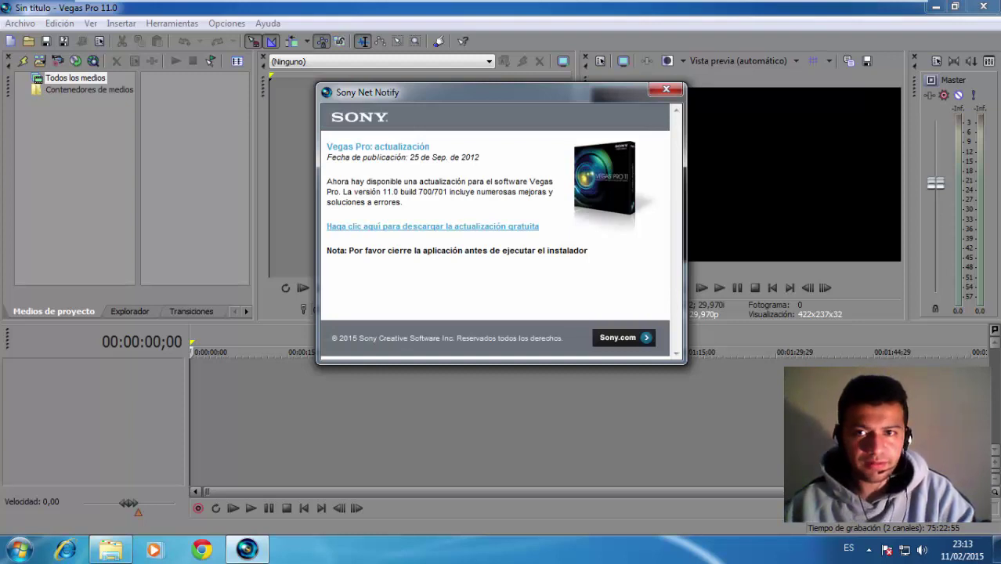
click(665, 90)
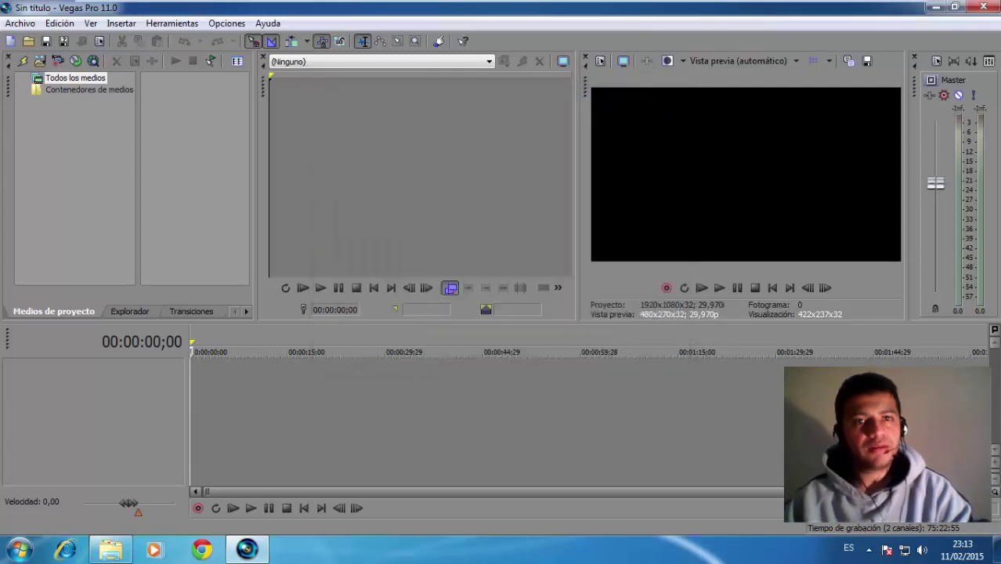